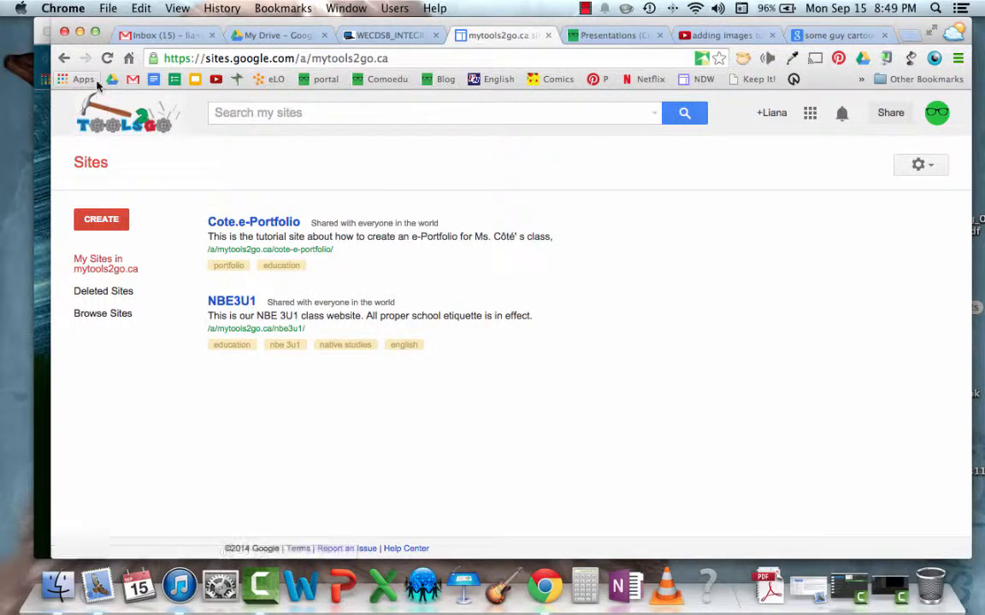
Check the Google apps launcher from Drive and return to the Sites list
{"action": "left_click", "coordinate": [271, 35]}
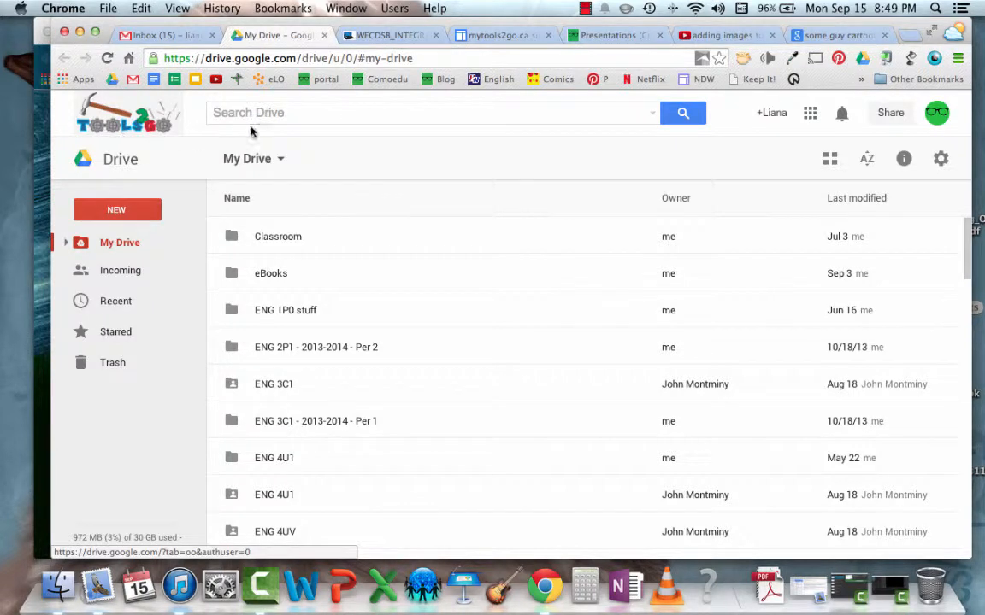
{"action": "left_click", "coordinate": [810, 114]}
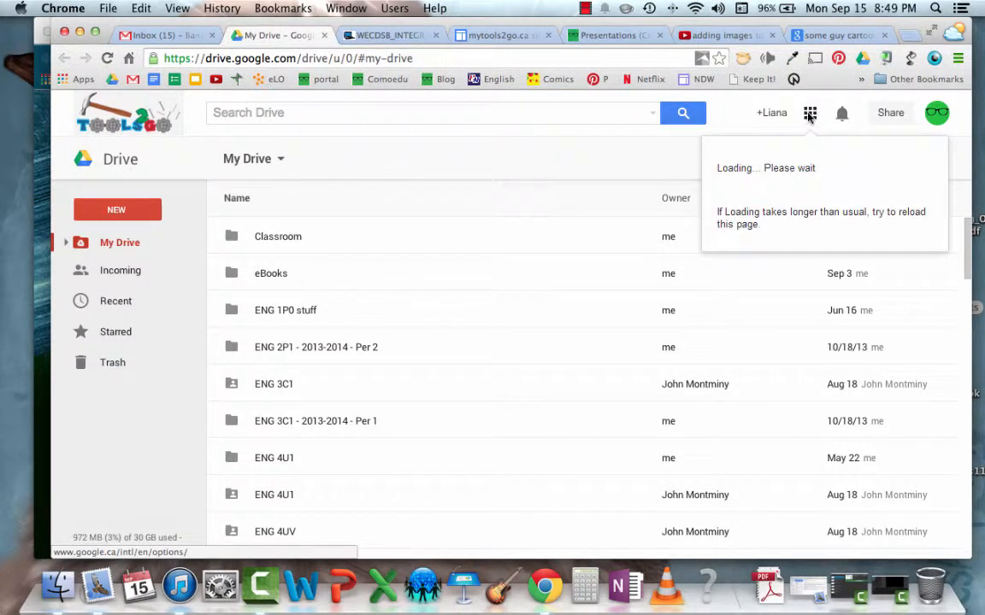
{"action": "left_click", "coordinate": [809, 116]}
{"action": "left_click", "coordinate": [810, 121]}
{"action": "left_click", "coordinate": [564, 153]}
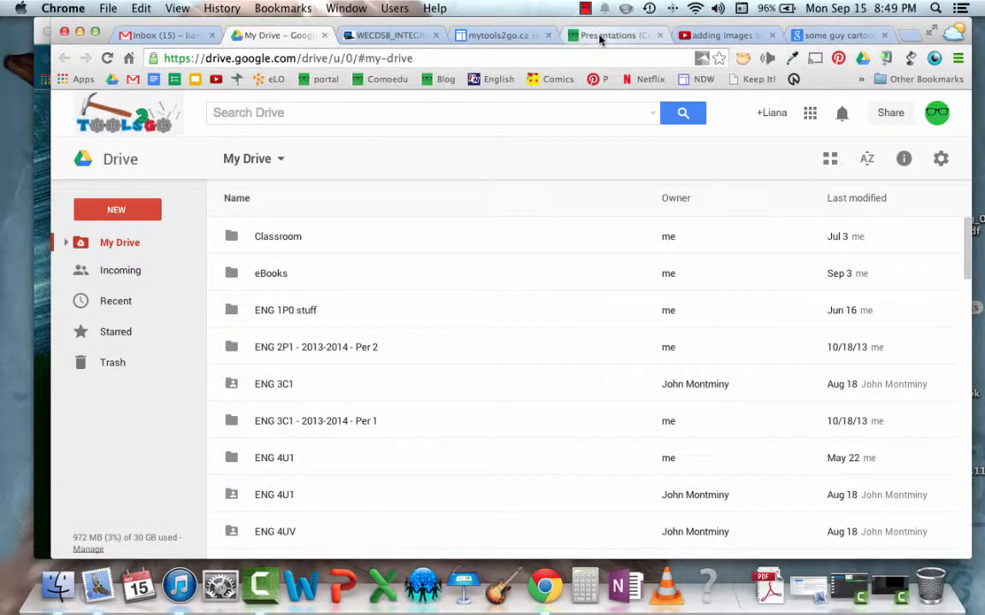
{"action": "left_click", "coordinate": [528, 35]}
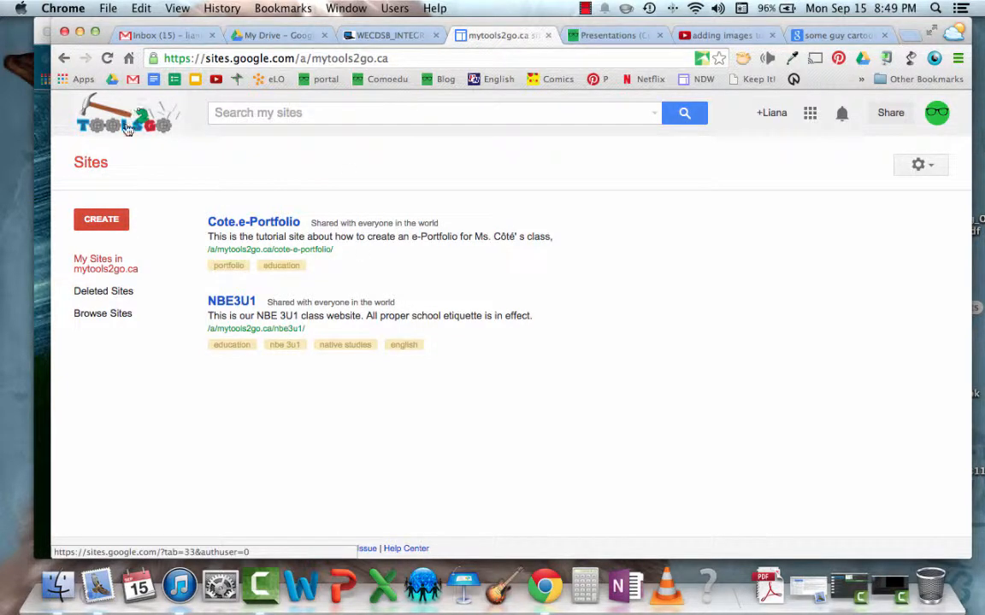
Start a new site and apply the E-Portfolio Template from the Schools & education category of the public template gallery
{"action": "left_click", "coordinate": [104, 221]}
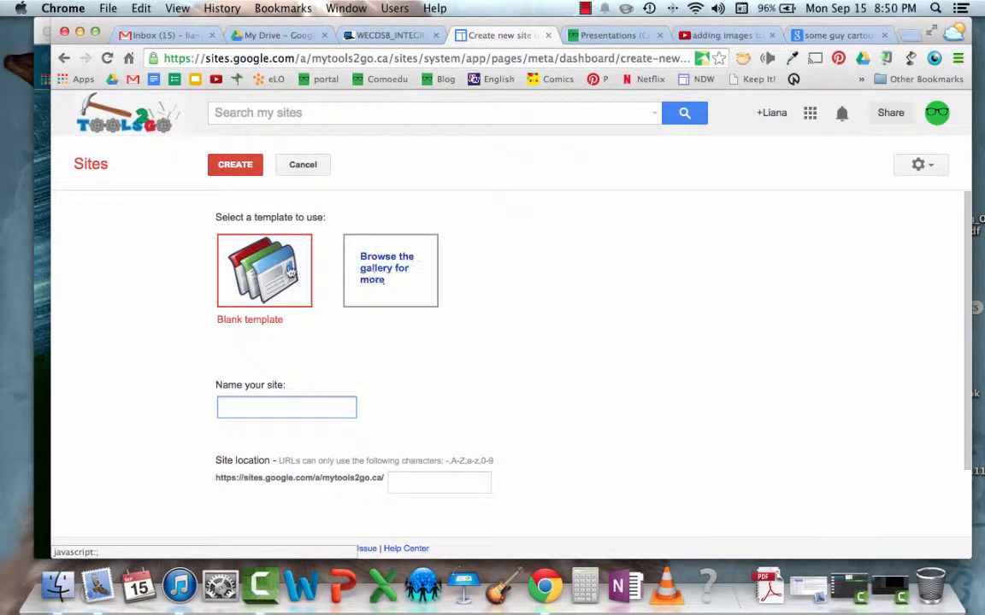
{"action": "left_click", "coordinate": [396, 266]}
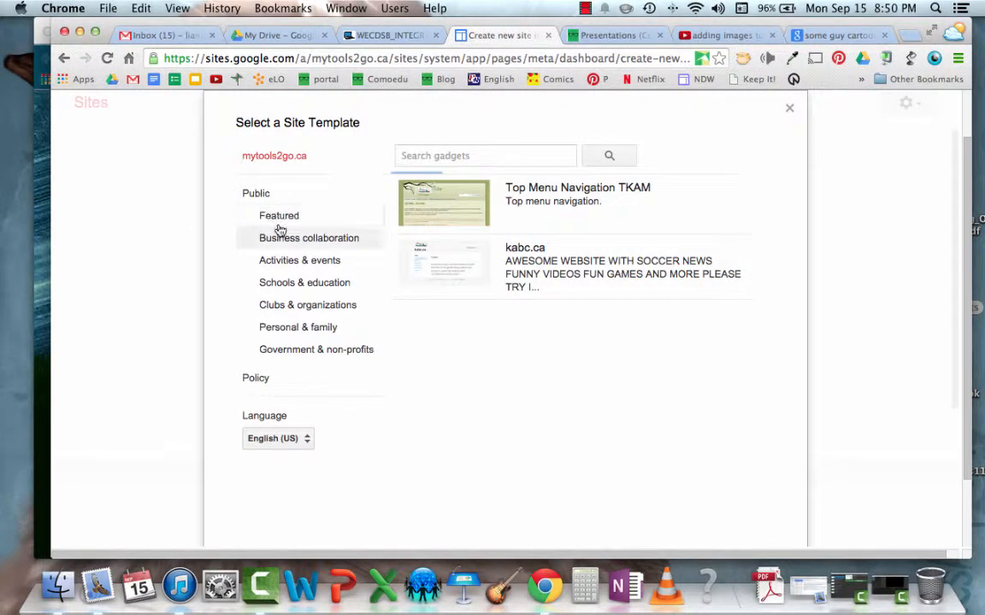
{"action": "left_click", "coordinate": [288, 289]}
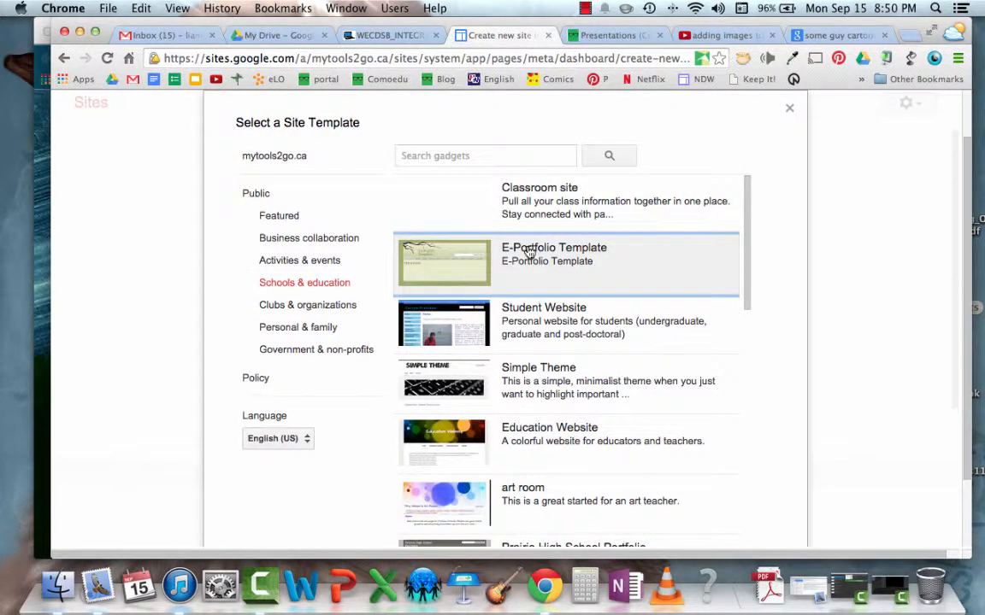
{"action": "left_click", "coordinate": [529, 251]}
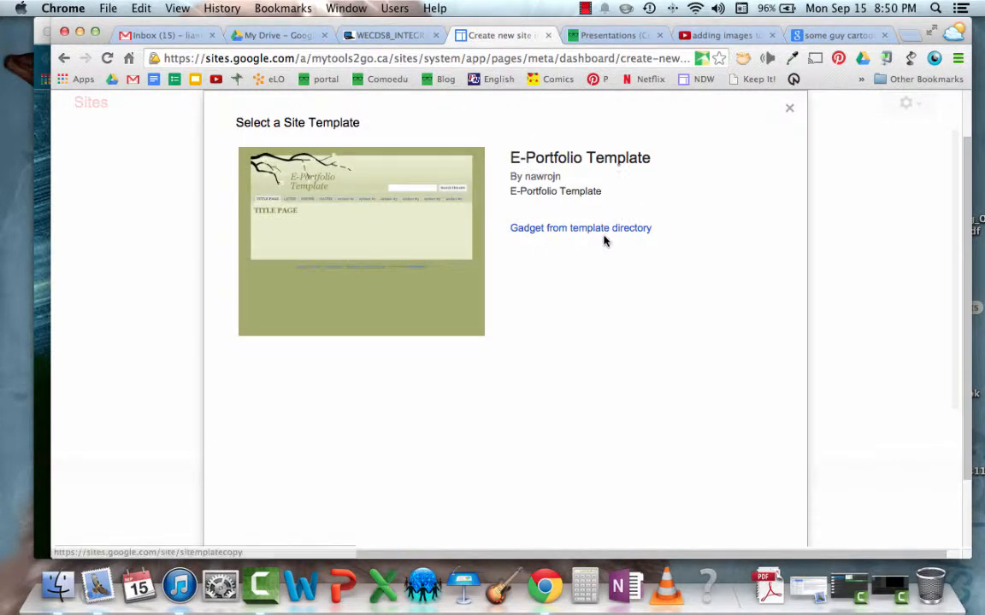
{"action": "scroll", "coordinate": [574, 325], "scroll_direction": "down", "scroll_amount": 2}
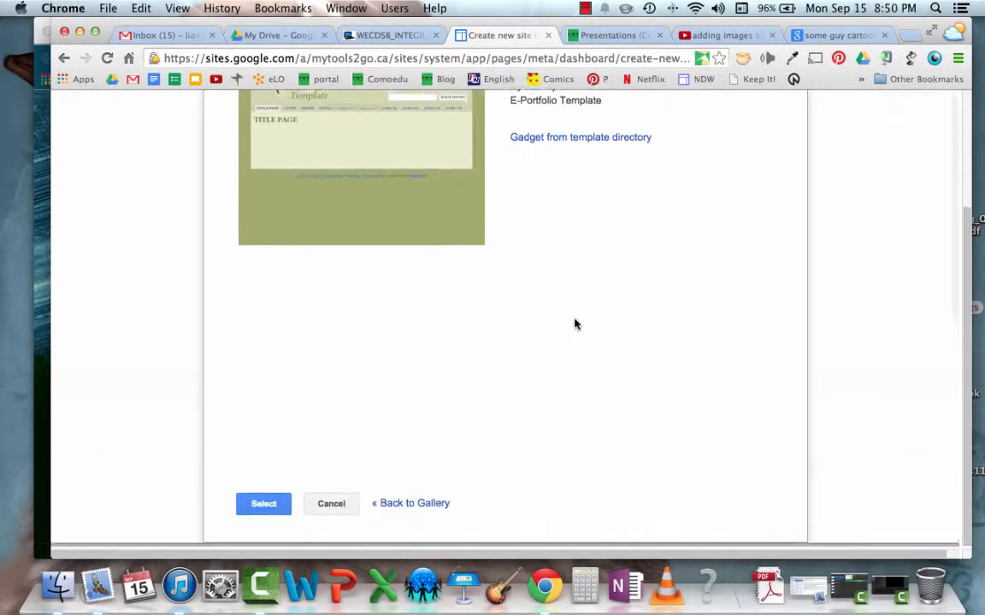
{"action": "left_click", "coordinate": [260, 511]}
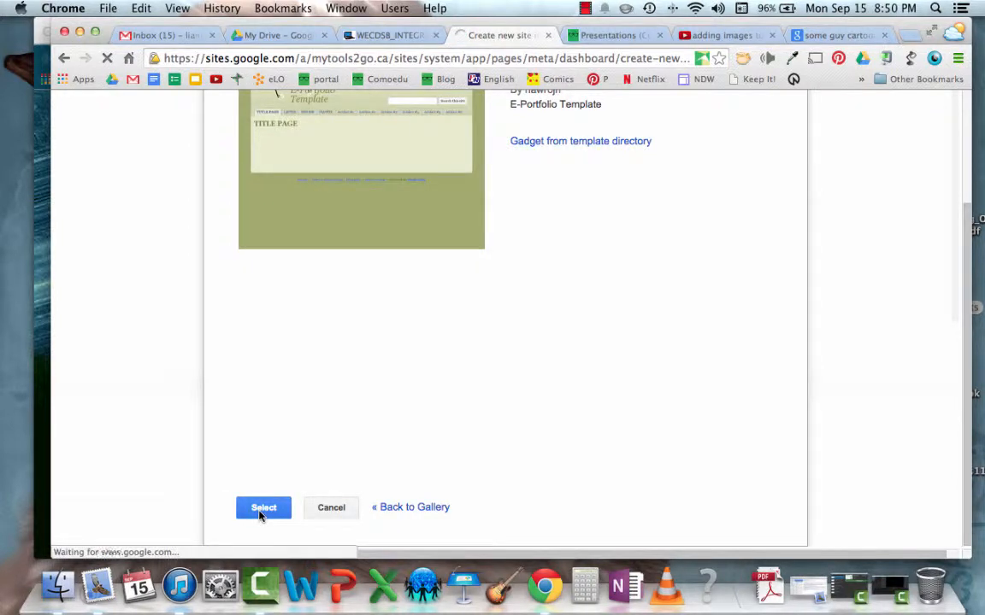
Name the new site with the owner's first name in possessive form followed by "e-Portfolio"
{"action": "left_click", "coordinate": [253, 411]}
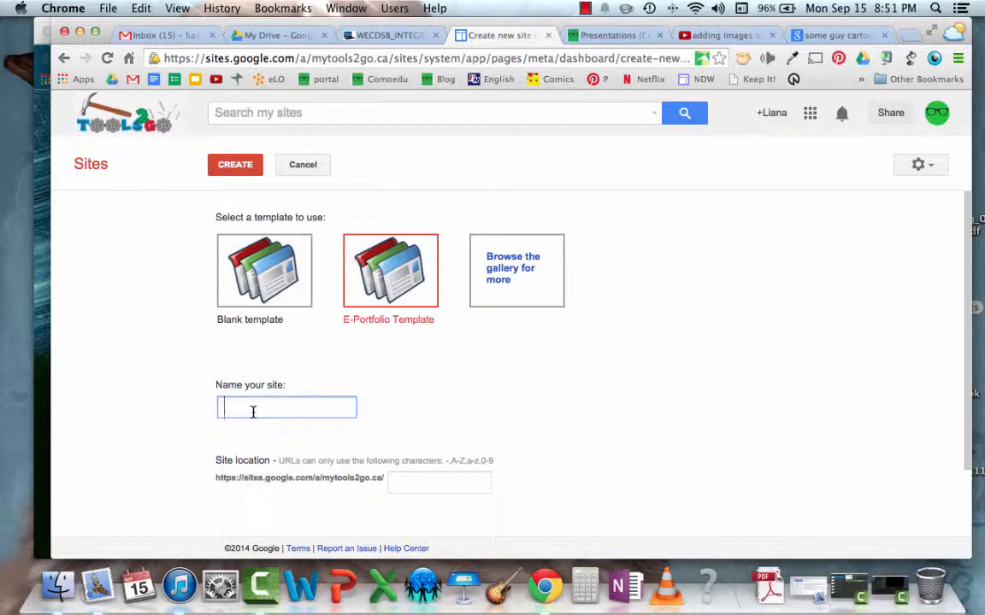
{"action": "type", "text": "na's e-"}
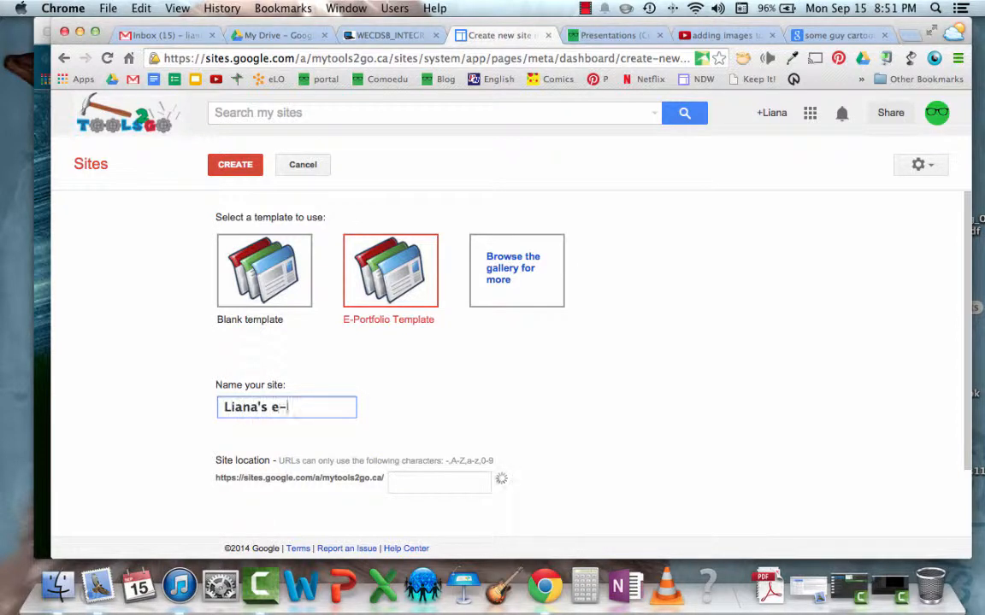
{"action": "type", "text": "Portfolio"}
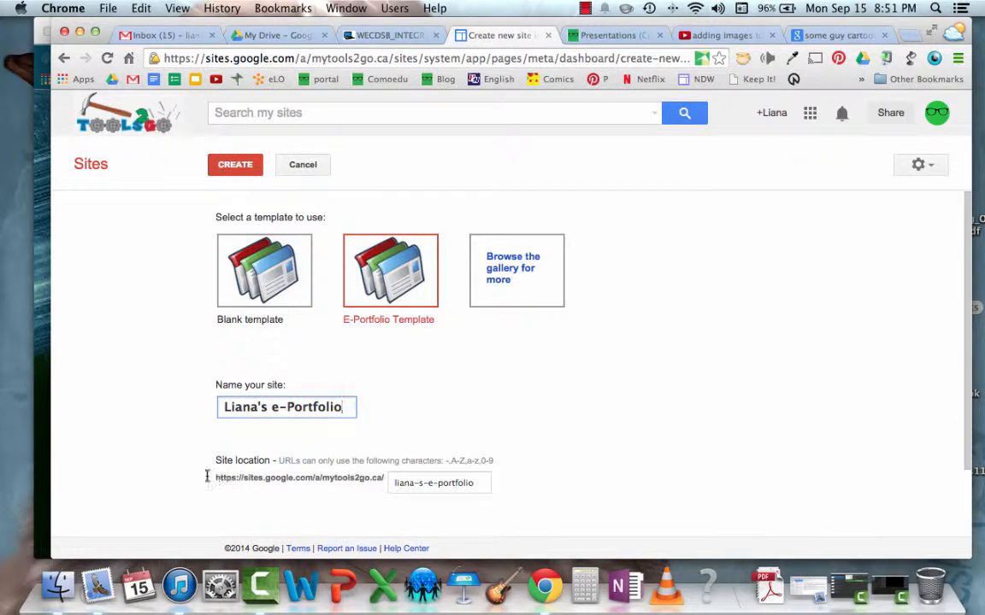
Examine the available site themes and the extra site category and description options, leaving both sections collapsed
{"action": "scroll", "coordinate": [550, 464], "scroll_direction": "down", "scroll_amount": 3}
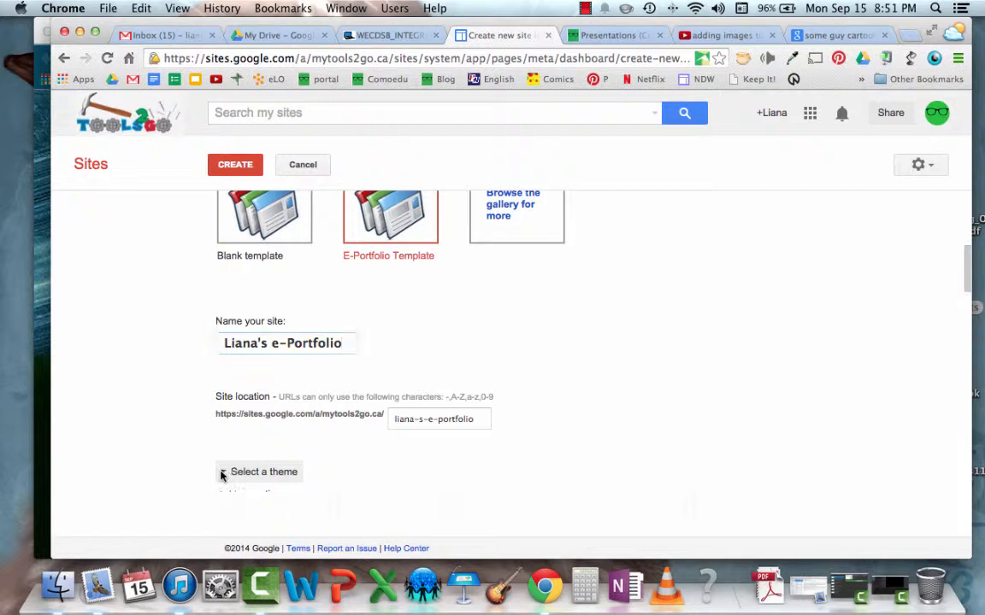
{"action": "left_click", "coordinate": [221, 473]}
{"action": "scroll", "coordinate": [370, 457], "scroll_direction": "down", "scroll_amount": 10}
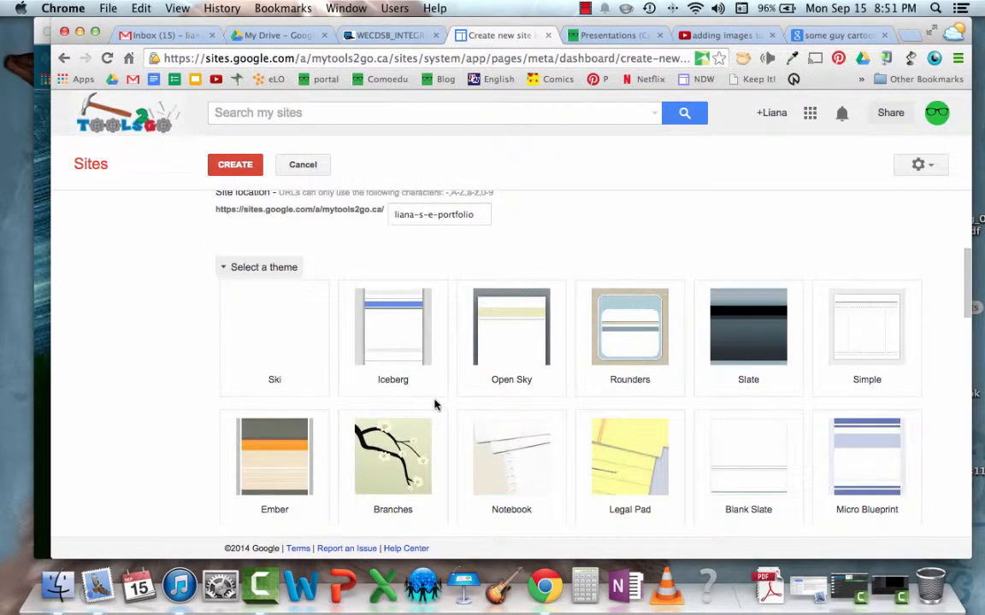
{"action": "scroll", "coordinate": [436, 405], "scroll_direction": "down", "scroll_amount": 3}
{"action": "scroll", "coordinate": [436, 408], "scroll_direction": "up", "scroll_amount": 10}
{"action": "scroll", "coordinate": [435, 407], "scroll_direction": "up", "scroll_amount": 3}
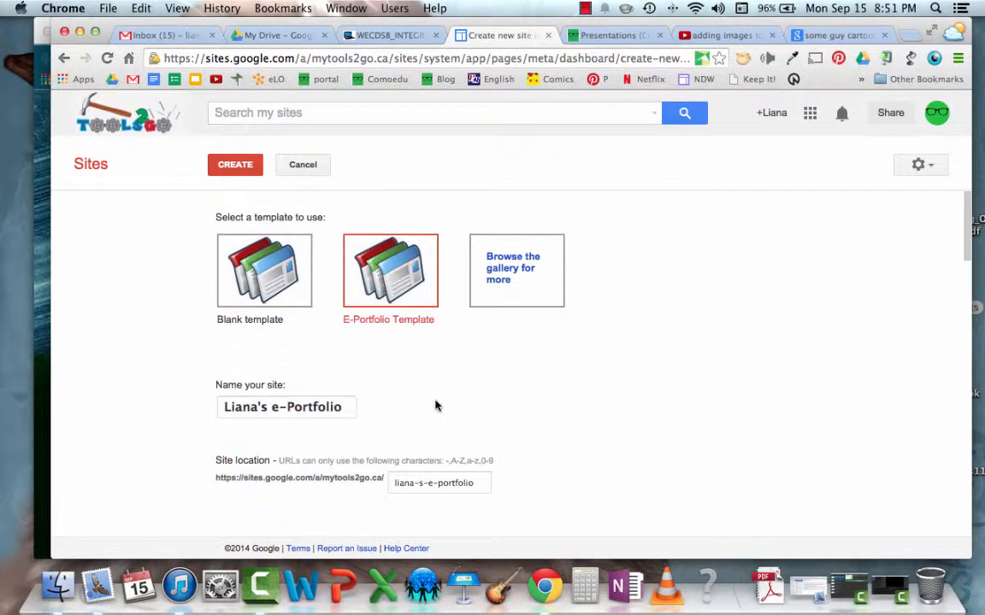
{"action": "scroll", "coordinate": [551, 403], "scroll_direction": "down", "scroll_amount": 20}
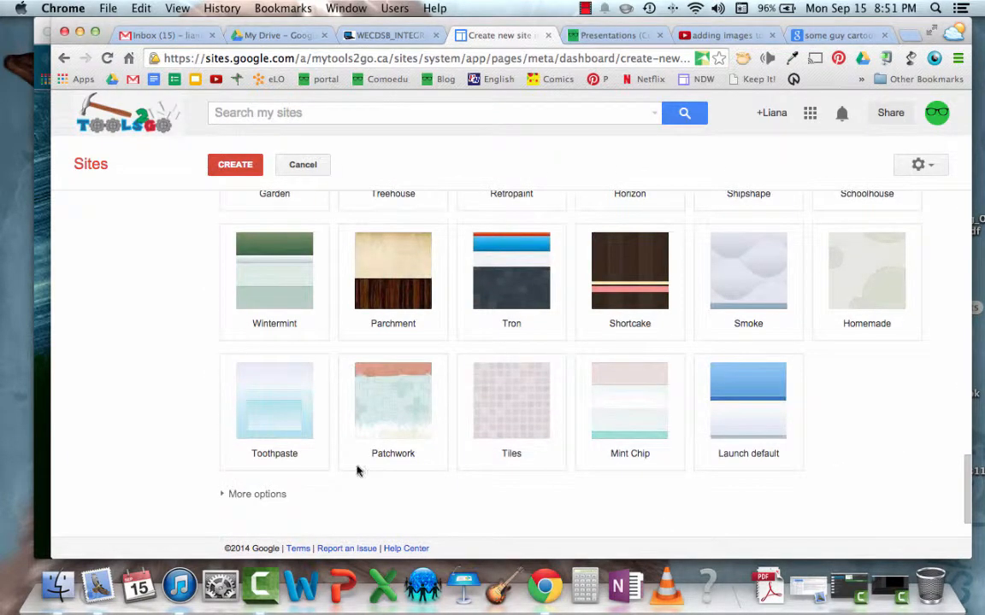
{"action": "left_click", "coordinate": [224, 495]}
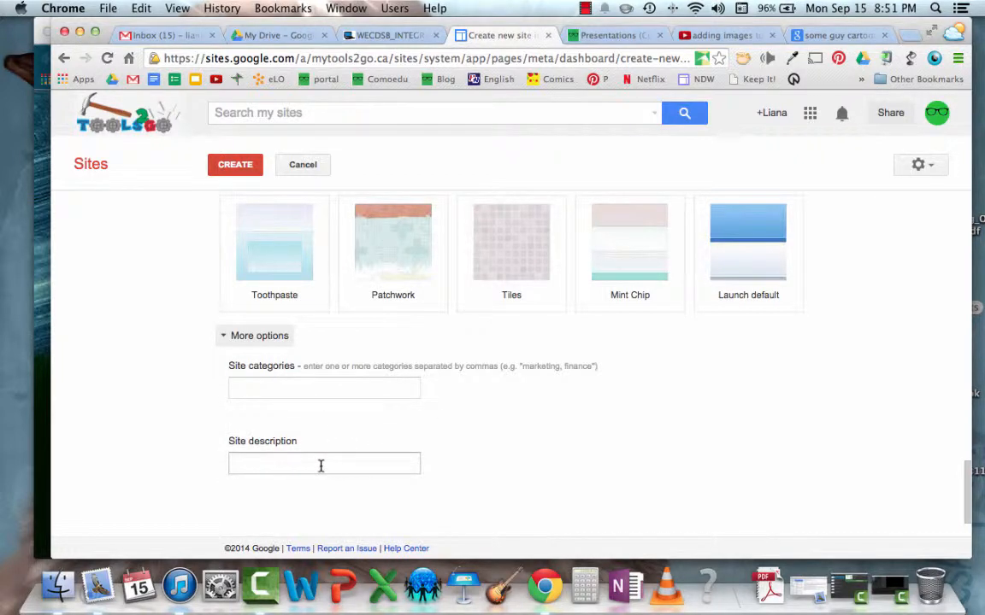
{"action": "scroll", "coordinate": [321, 466], "scroll_direction": "up", "scroll_amount": 15}
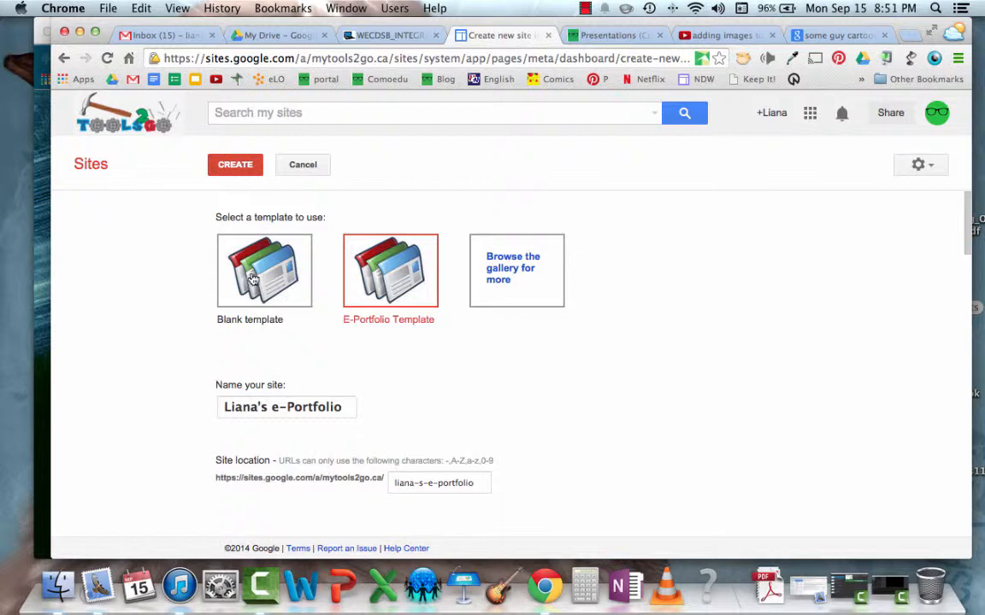
{"action": "scroll", "coordinate": [392, 294], "scroll_direction": "down", "scroll_amount": 2}
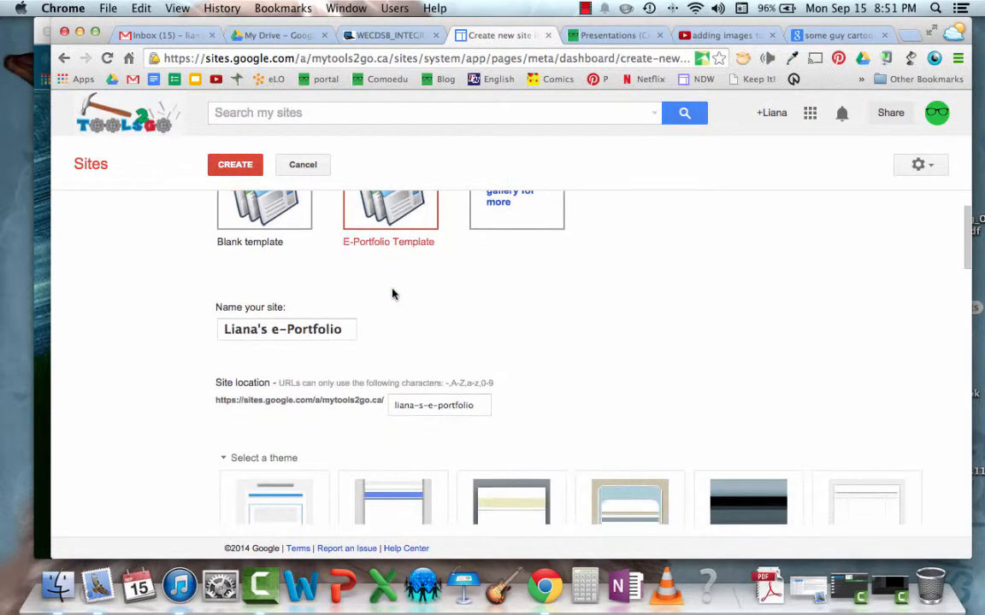
{"action": "left_click", "coordinate": [221, 459]}
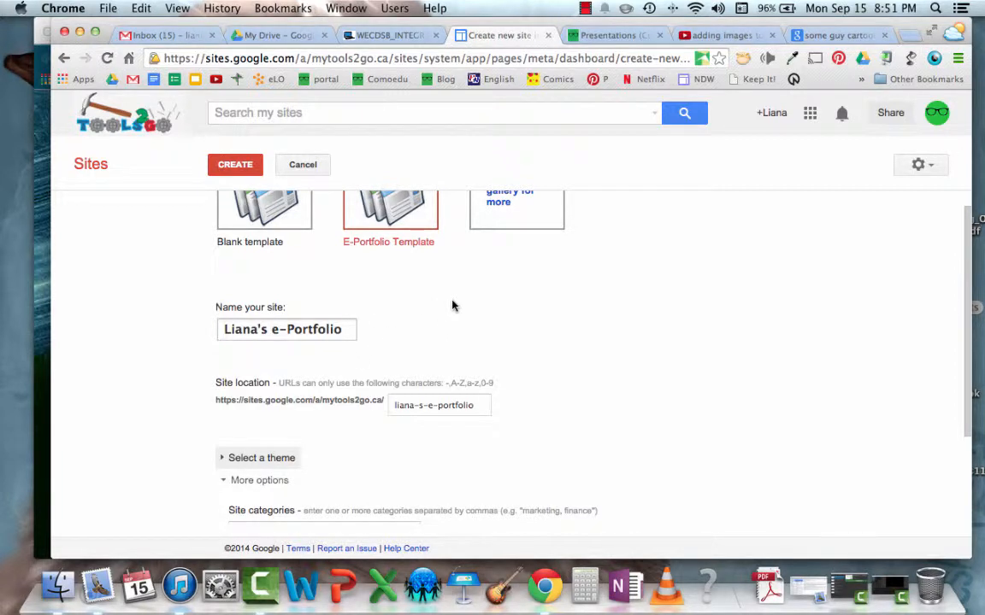
{"action": "left_click", "coordinate": [227, 479]}
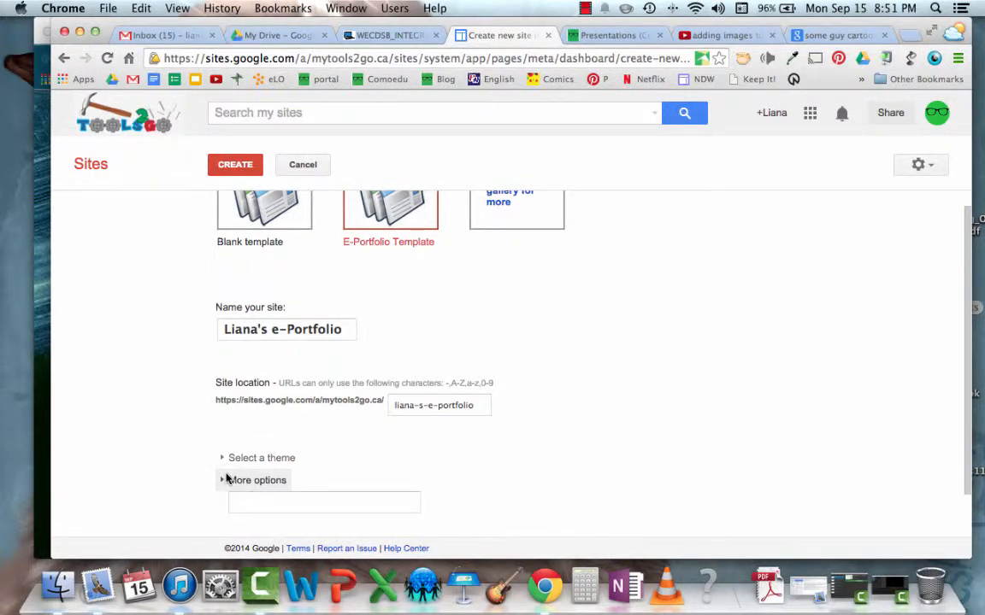
Create the site from the chosen template and look over its title page down to the comments area
{"action": "left_click", "coordinate": [238, 164]}
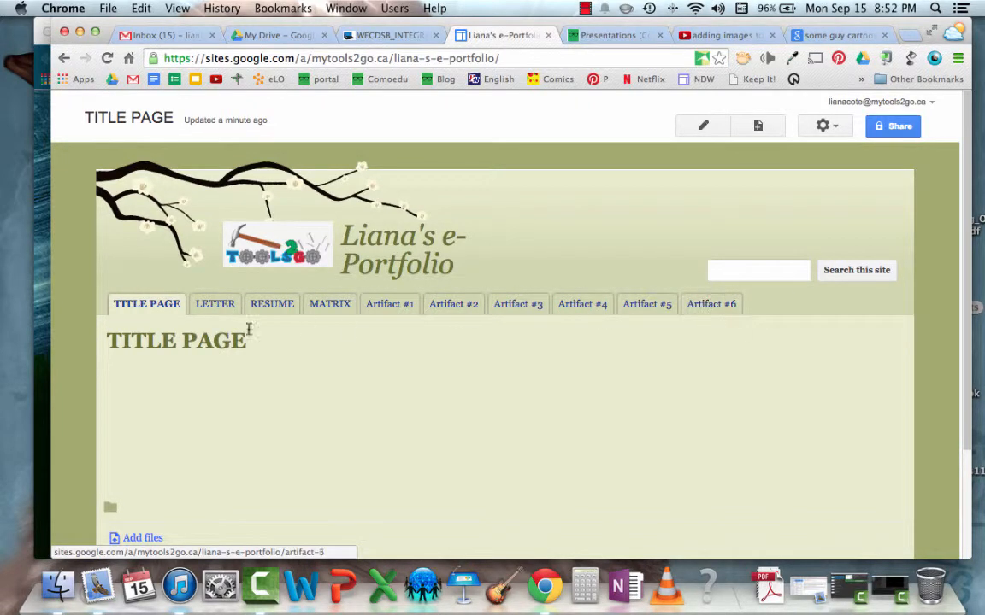
{"action": "scroll", "coordinate": [305, 366], "scroll_direction": "down", "scroll_amount": 1}
{"action": "scroll", "coordinate": [305, 366], "scroll_direction": "down", "scroll_amount": 4}
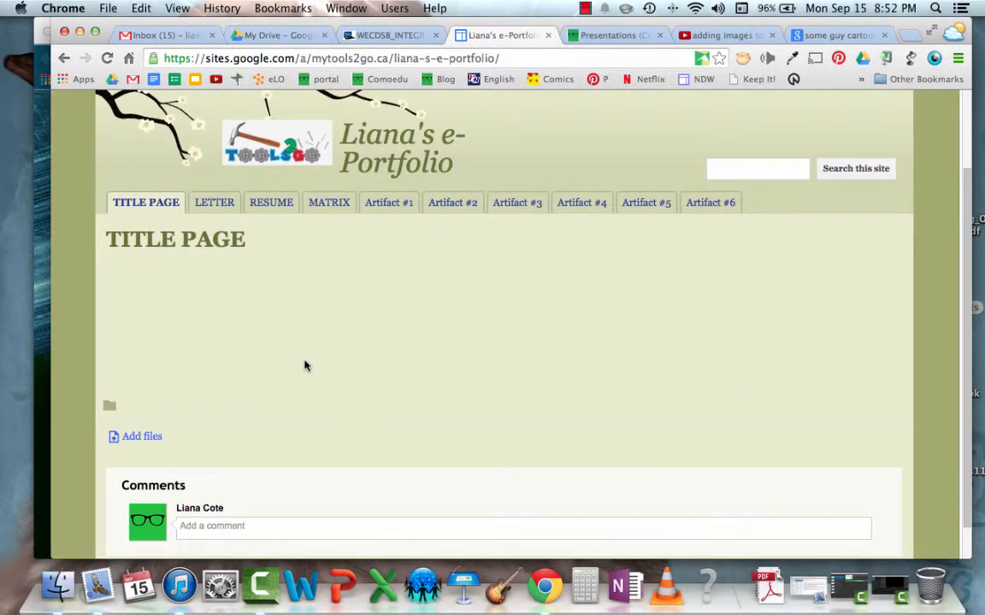
{"action": "scroll", "coordinate": [306, 367], "scroll_direction": "up", "scroll_amount": 4}
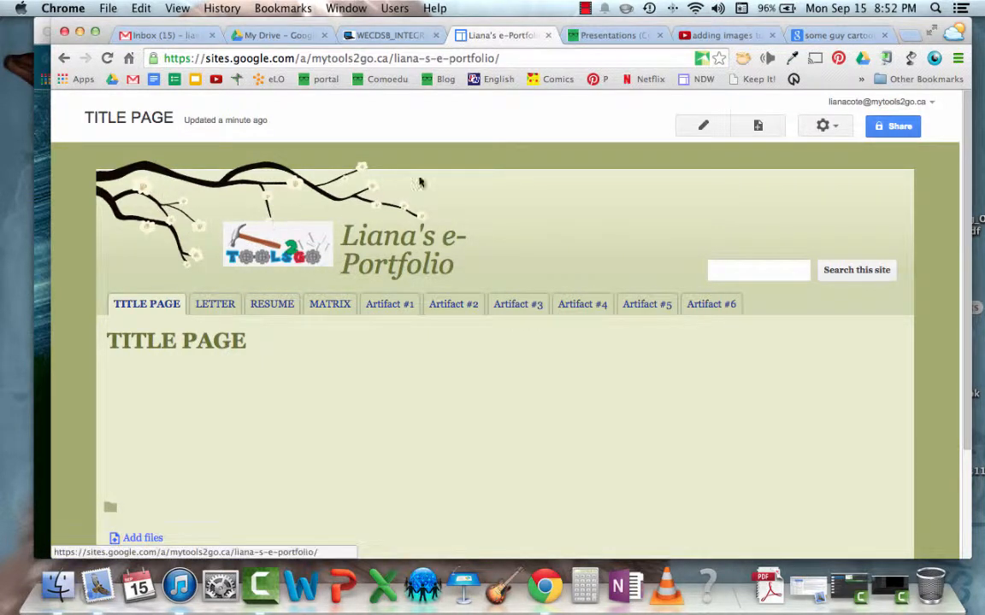
Review the title page's settings and the available page and site actions without changing anything
{"action": "left_click", "coordinate": [836, 127]}
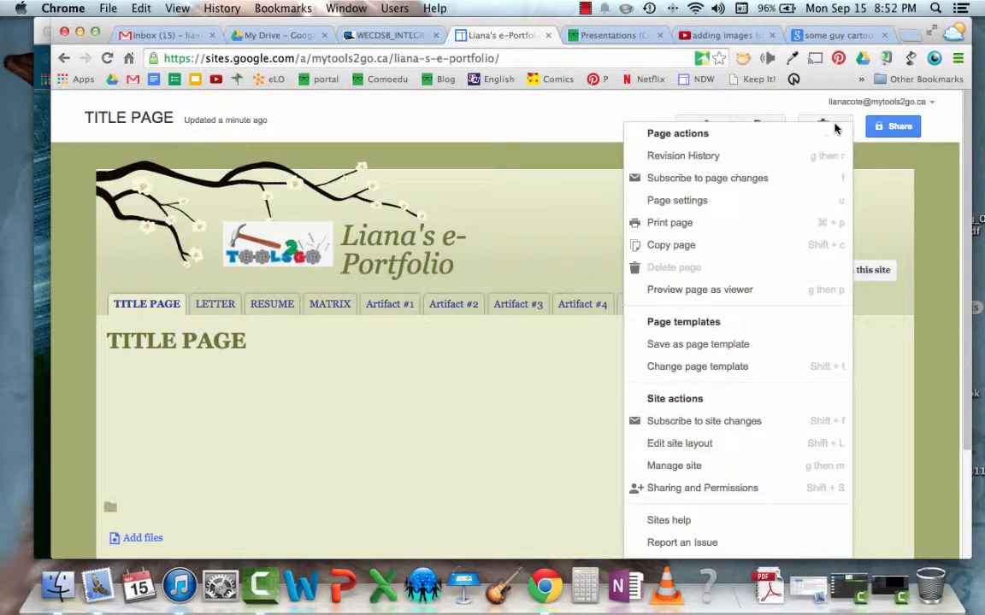
{"action": "left_click", "coordinate": [716, 201]}
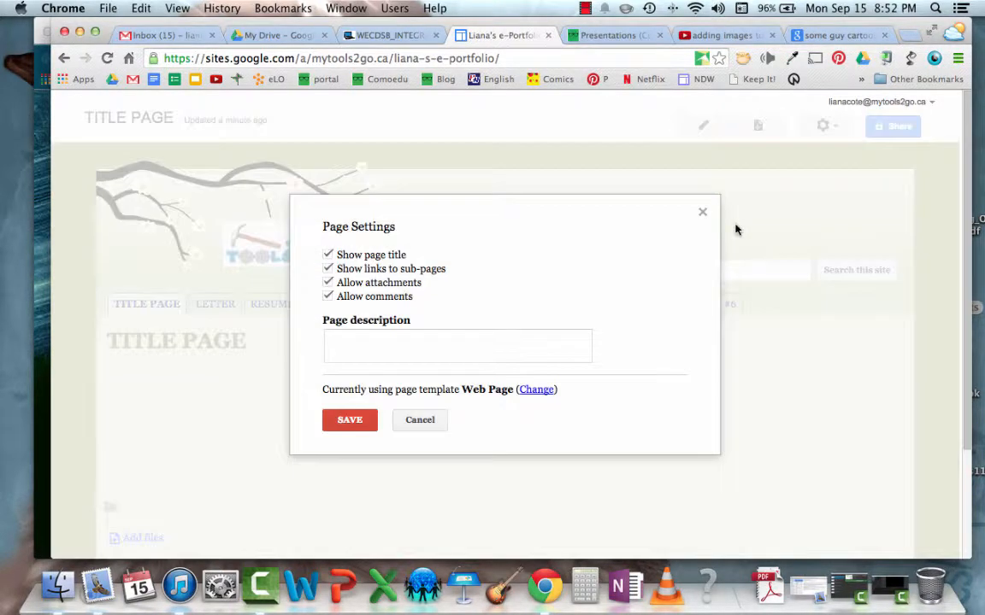
{"action": "left_click", "coordinate": [417, 423]}
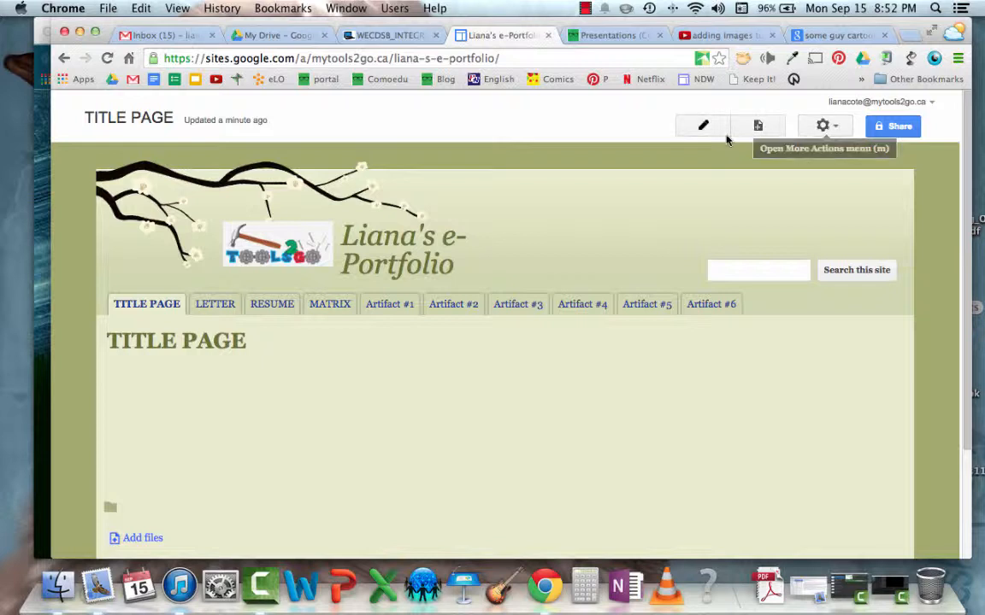
{"action": "left_click", "coordinate": [823, 126]}
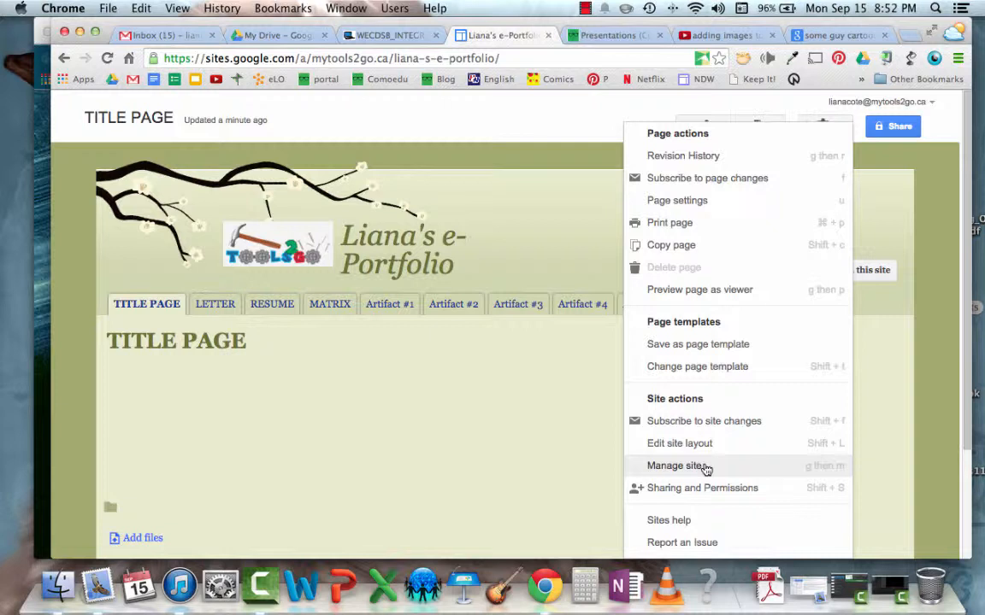
{"action": "left_click", "coordinate": [597, 129]}
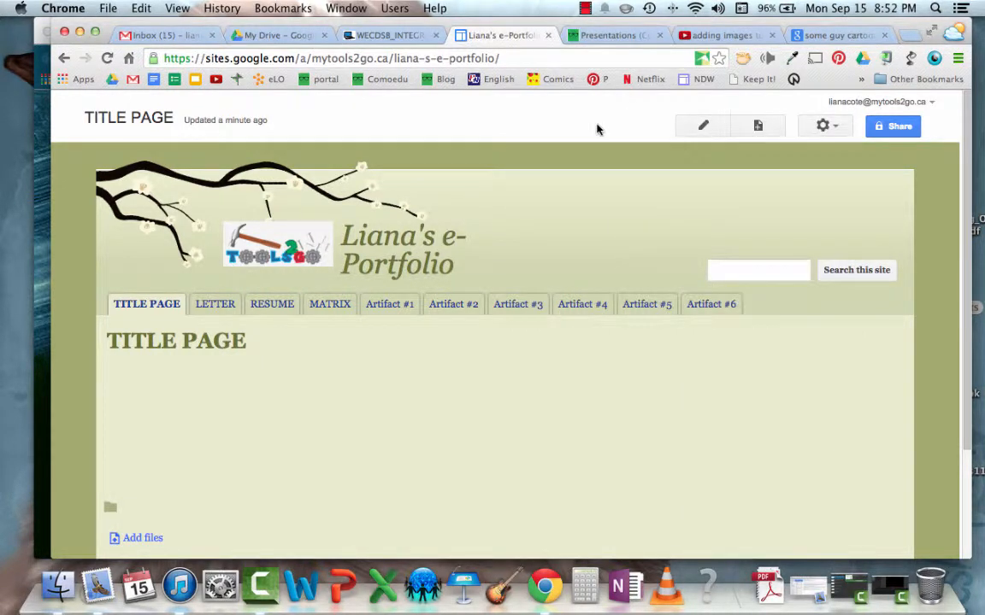
In the site layout editor, switch the header off and back on, and turn off the horizontal navigation
{"action": "left_click", "coordinate": [825, 128]}
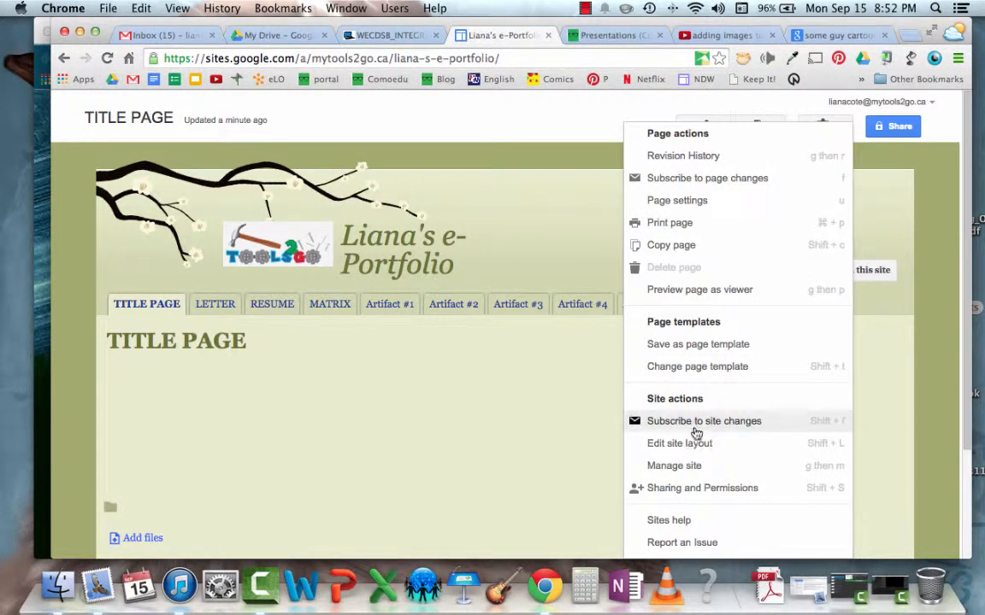
{"action": "left_click", "coordinate": [690, 444]}
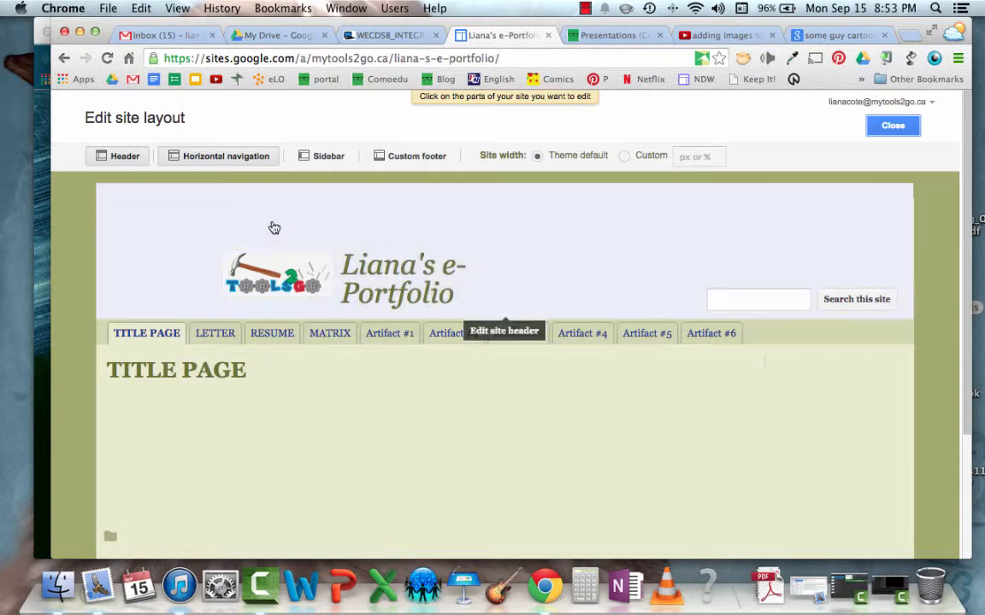
{"action": "left_click", "coordinate": [124, 158]}
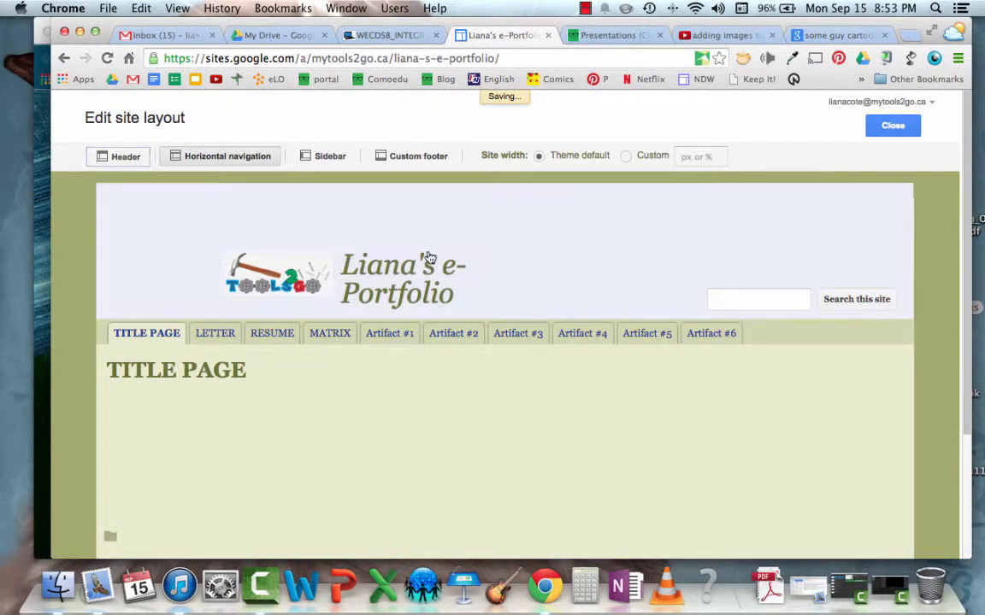
{"action": "left_click", "coordinate": [119, 154]}
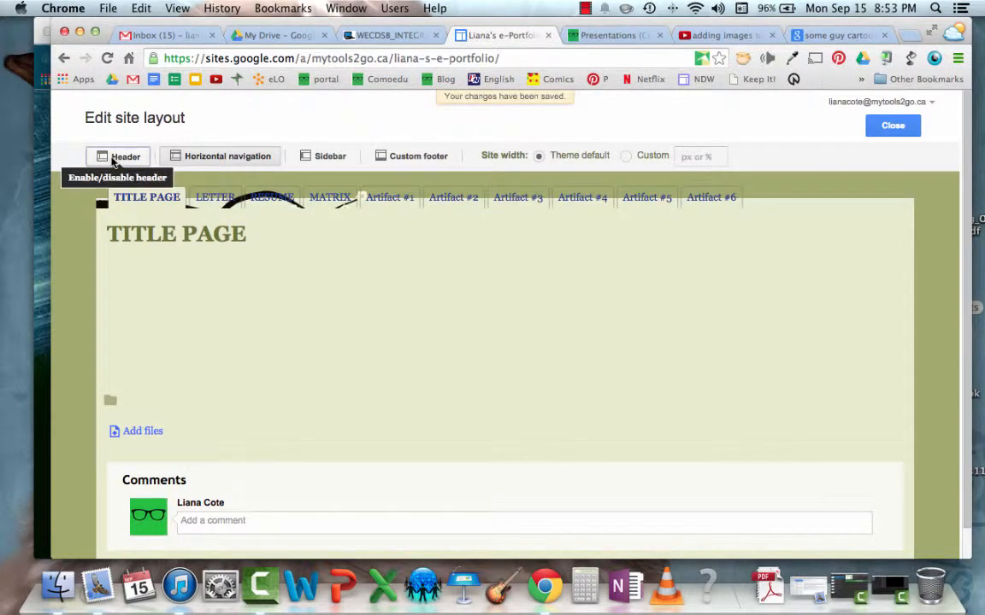
{"action": "left_click", "coordinate": [115, 157]}
{"action": "left_click", "coordinate": [238, 158]}
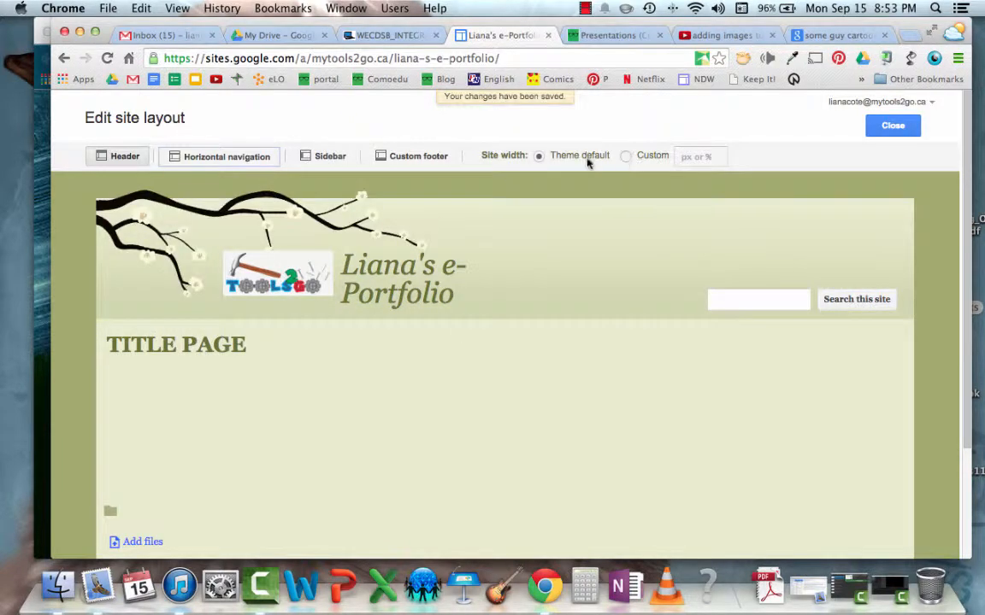
Close the layout editor and open the theme, color and font settings in the site's management area
{"action": "left_click", "coordinate": [872, 129]}
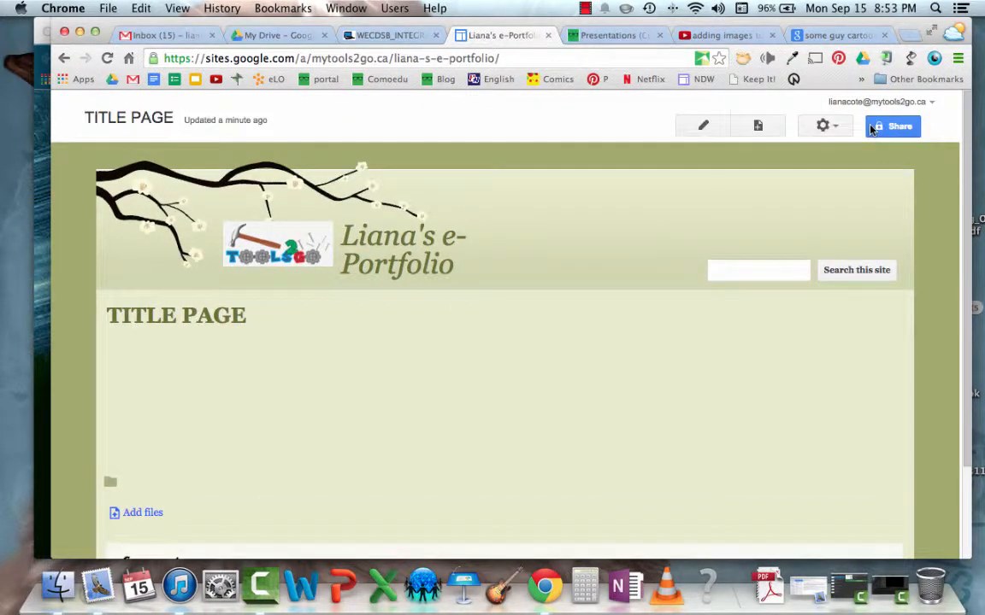
{"action": "left_click", "coordinate": [827, 126]}
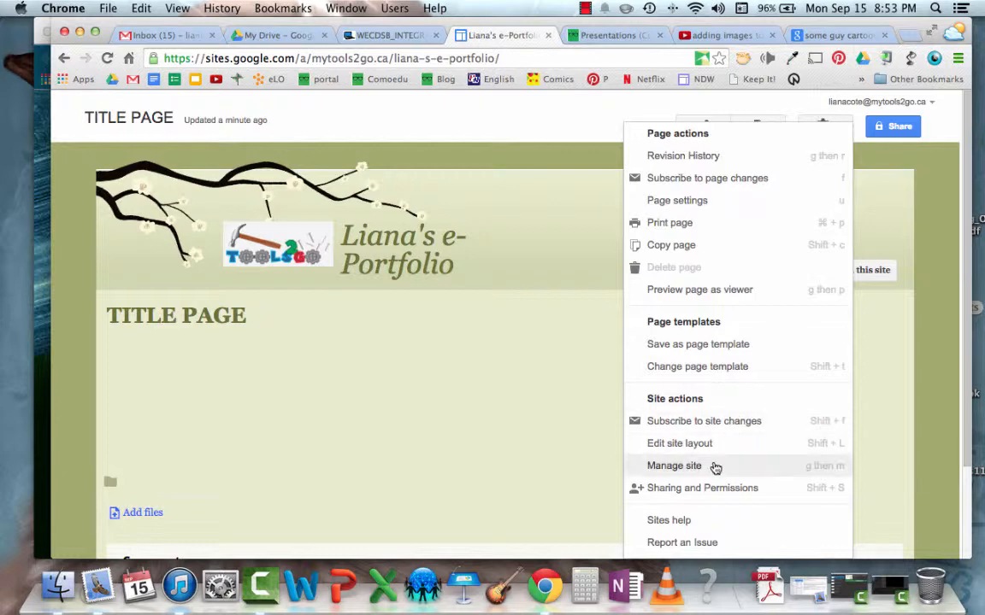
{"action": "left_click", "coordinate": [674, 465]}
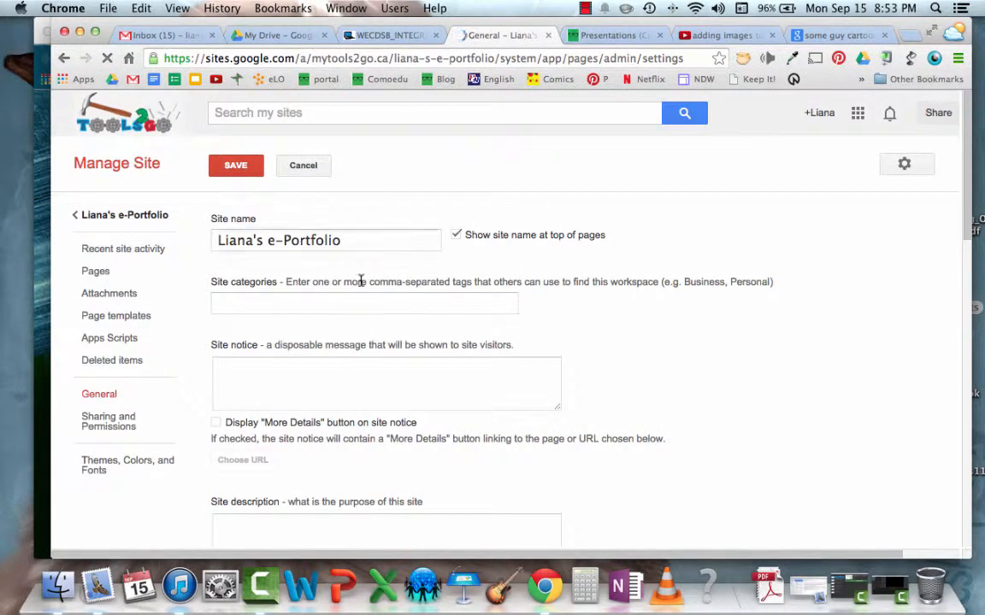
{"action": "scroll", "coordinate": [428, 265], "scroll_direction": "down", "scroll_amount": 2}
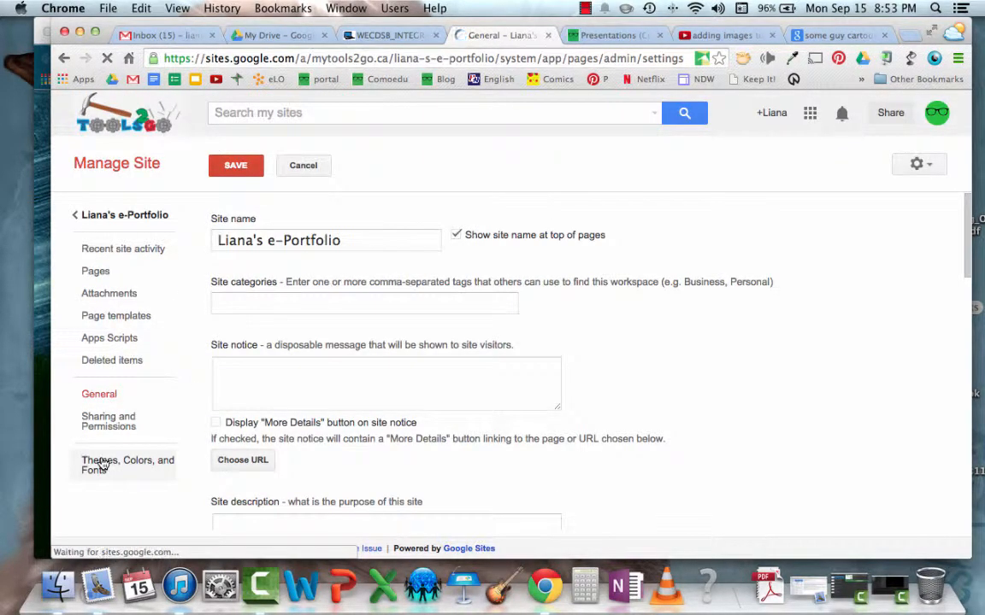
{"action": "left_click", "coordinate": [101, 464]}
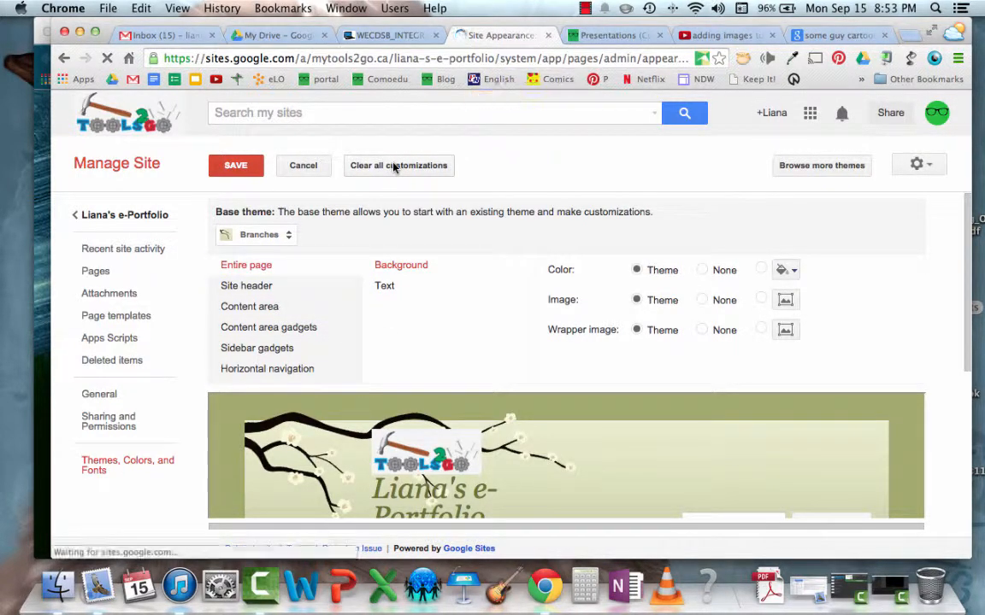
Examine the available base themes and the preview of the title page without changing the theme
{"action": "scroll", "coordinate": [393, 168], "scroll_direction": "down", "scroll_amount": 1}
{"action": "scroll", "coordinate": [393, 167], "scroll_direction": "up", "scroll_amount": 1}
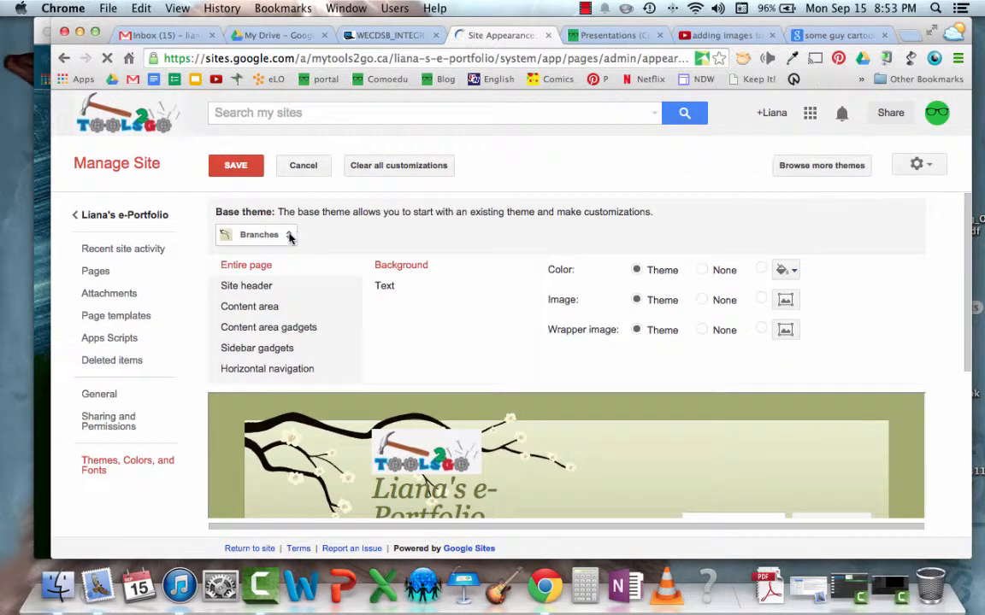
{"action": "left_click", "coordinate": [285, 235]}
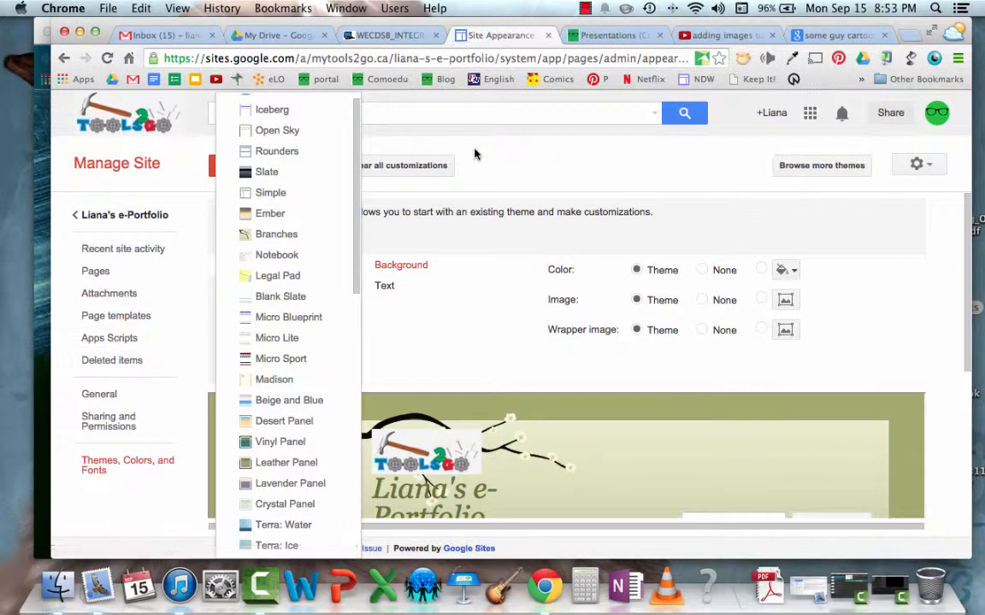
{"action": "left_click", "coordinate": [453, 151]}
{"action": "scroll", "coordinate": [466, 325], "scroll_direction": "down", "scroll_amount": 5}
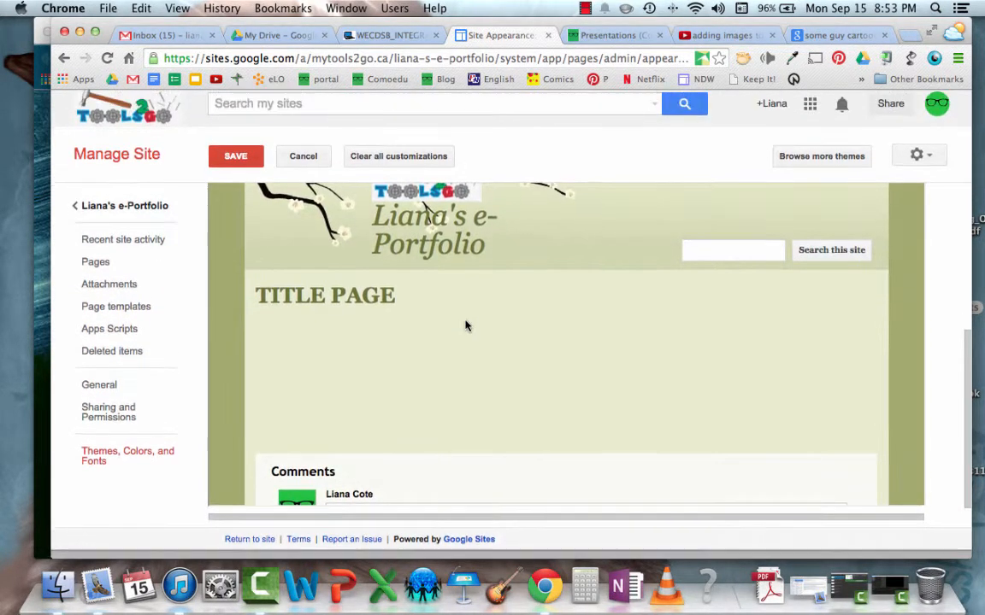
{"action": "scroll", "coordinate": [464, 325], "scroll_direction": "up", "scroll_amount": 5}
Browse the mytools2go.ca site templates for more themes, cancel without choosing one, and look over the appearance settings
{"action": "left_click", "coordinate": [802, 168]}
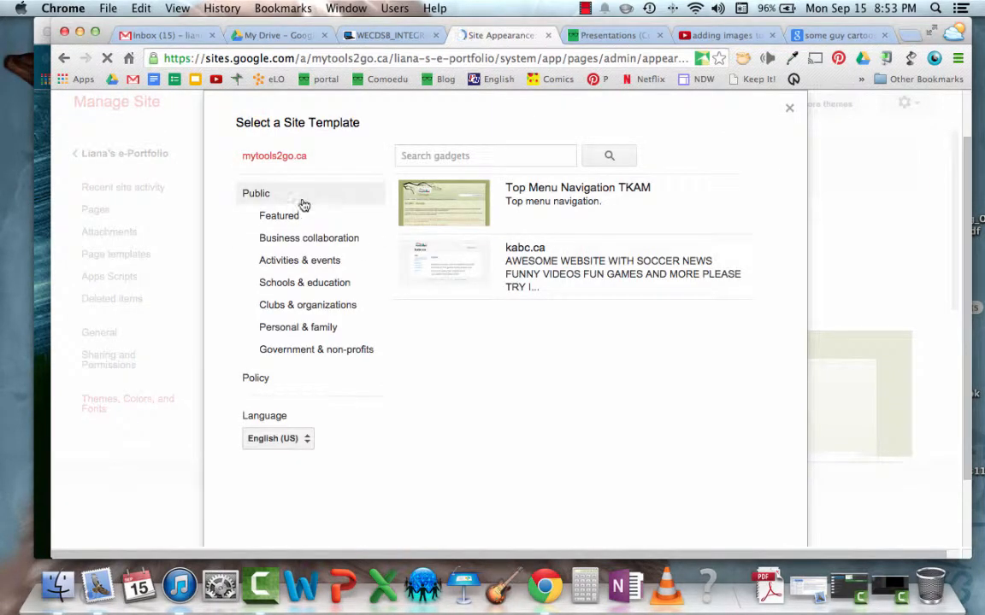
{"action": "left_click", "coordinate": [257, 160]}
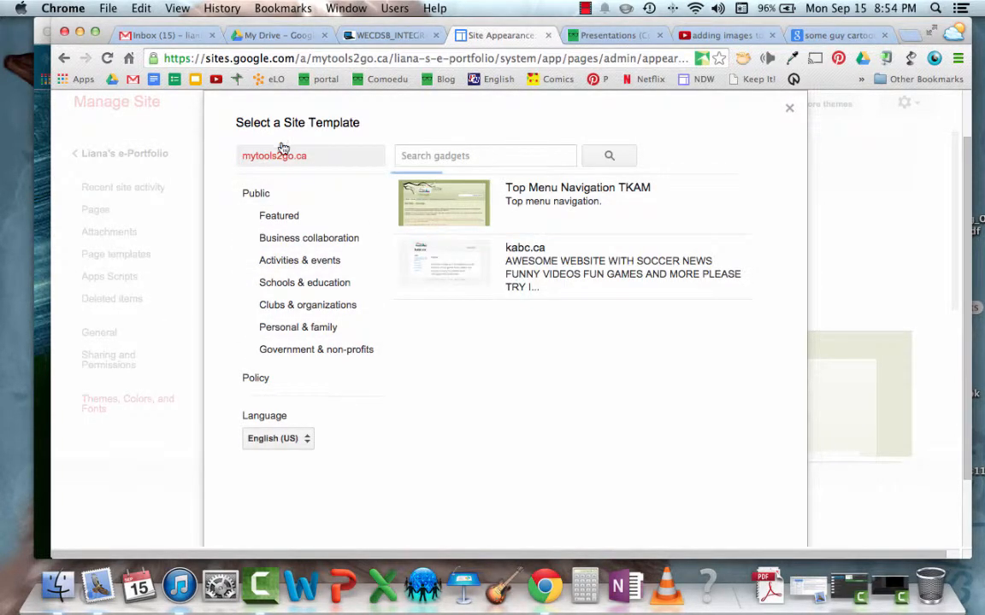
{"action": "scroll", "coordinate": [386, 427], "scroll_direction": "down", "scroll_amount": 3}
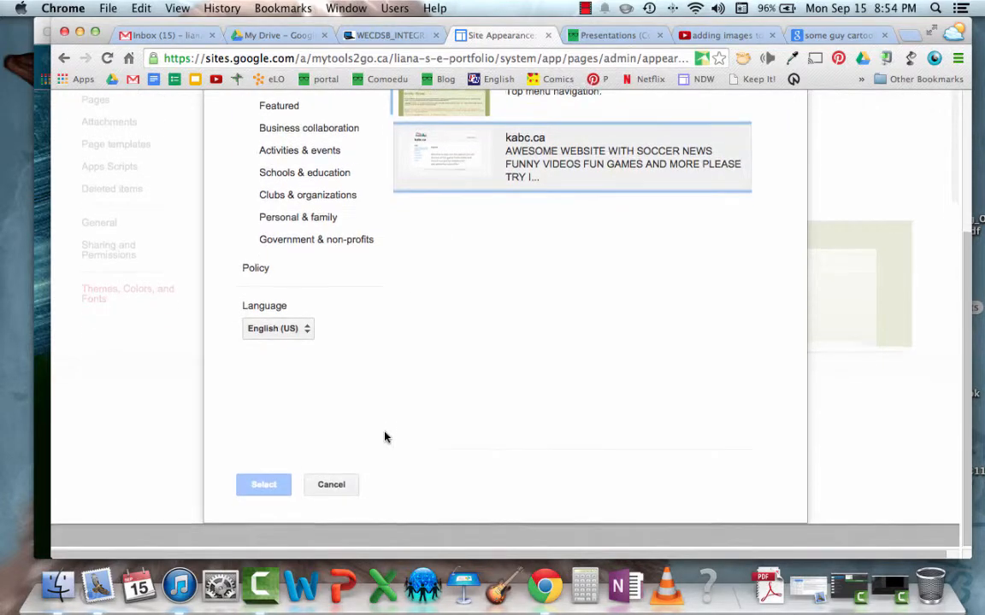
{"action": "left_click", "coordinate": [333, 508]}
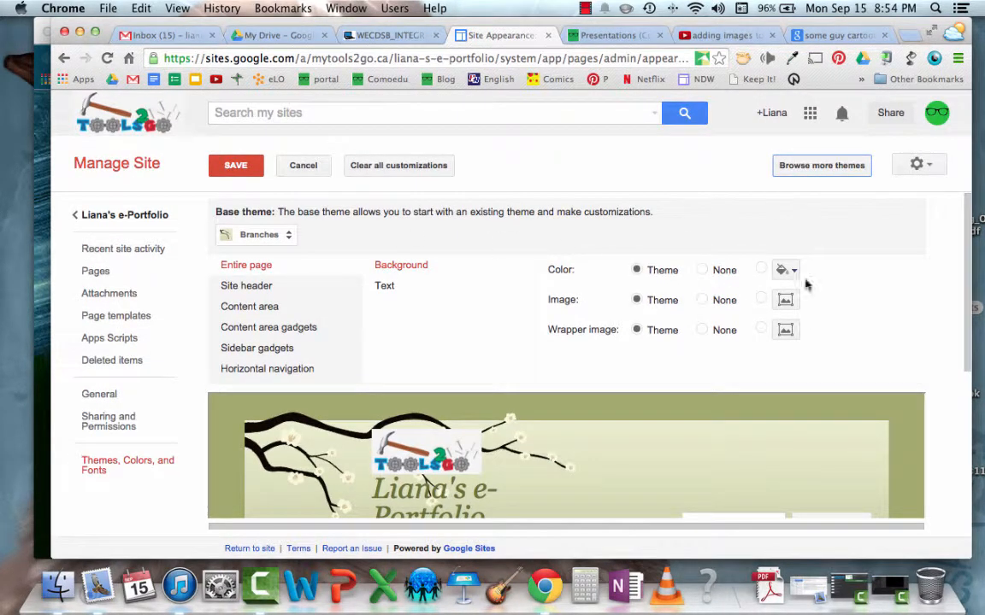
{"action": "scroll", "coordinate": [853, 317], "scroll_direction": "down", "scroll_amount": 5}
{"action": "scroll", "coordinate": [852, 317], "scroll_direction": "up", "scroll_amount": 5}
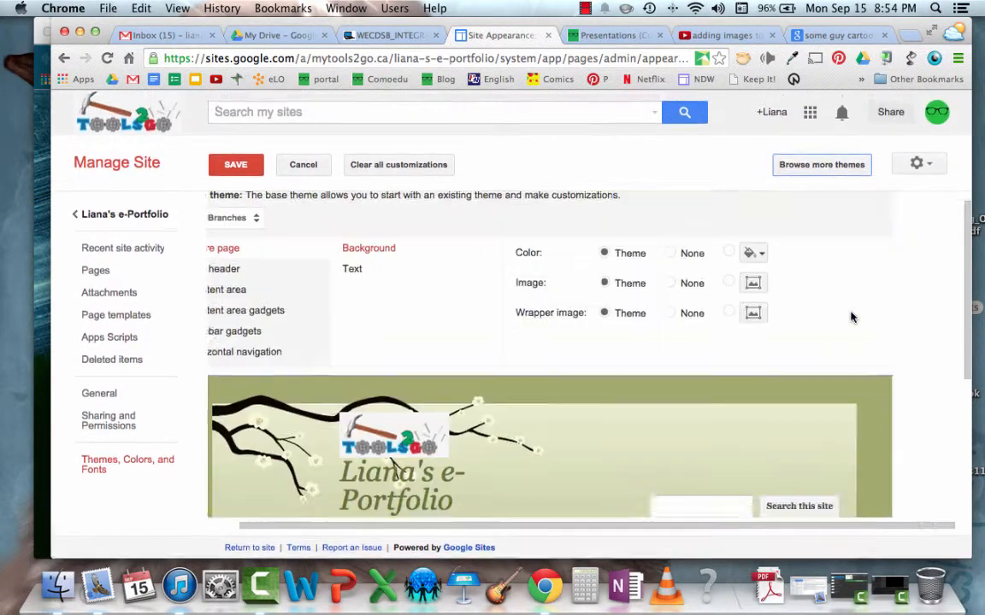
{"action": "scroll", "coordinate": [547, 342], "scroll_direction": "left", "scroll_amount": 2}
{"action": "scroll", "coordinate": [547, 342], "scroll_direction": "up", "scroll_amount": 1}
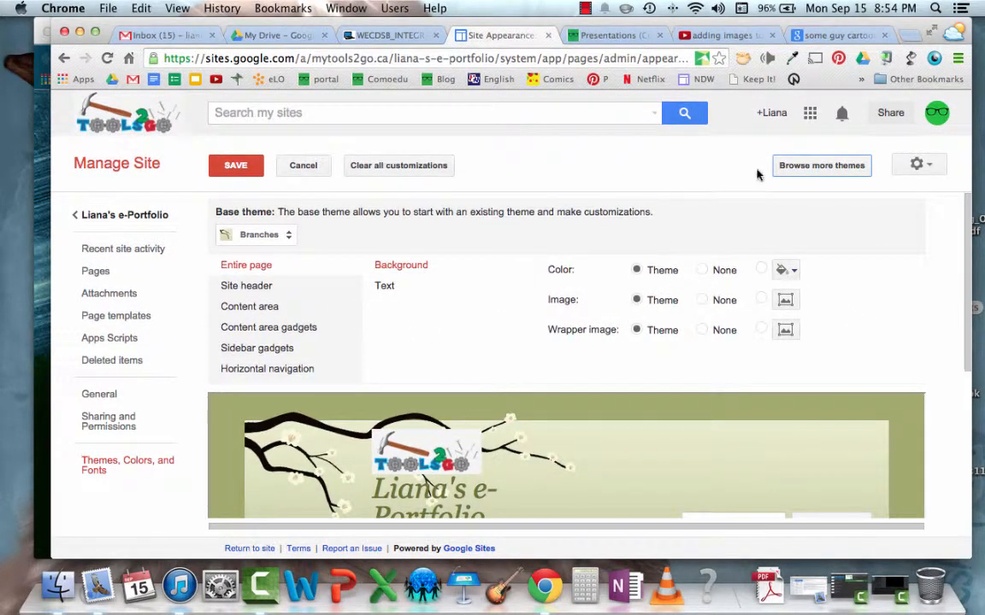
{"action": "left_click", "coordinate": [930, 163]}
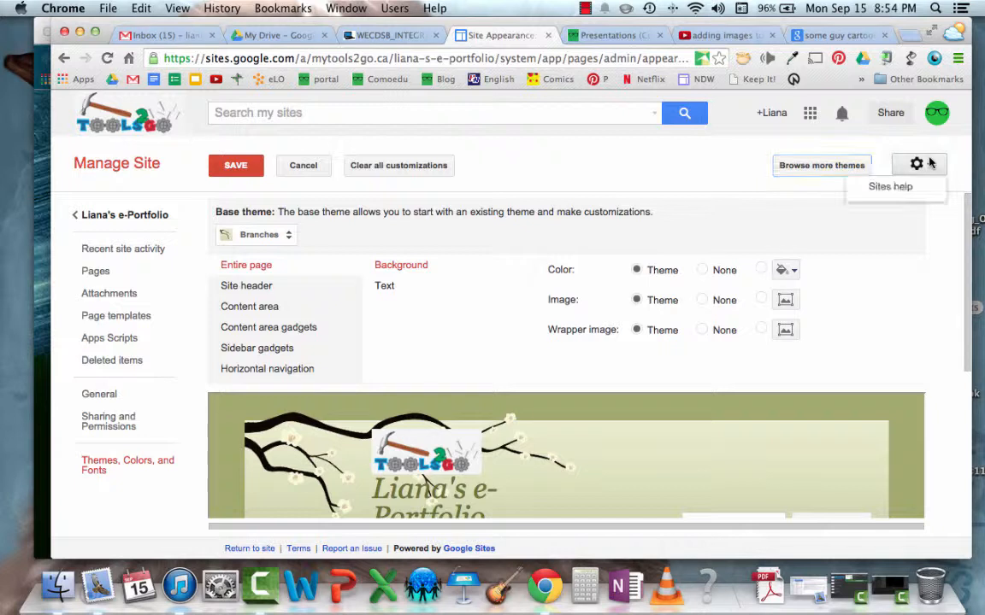
Change the site's base theme to Iceberg and save the appearance
{"action": "left_click", "coordinate": [287, 237]}
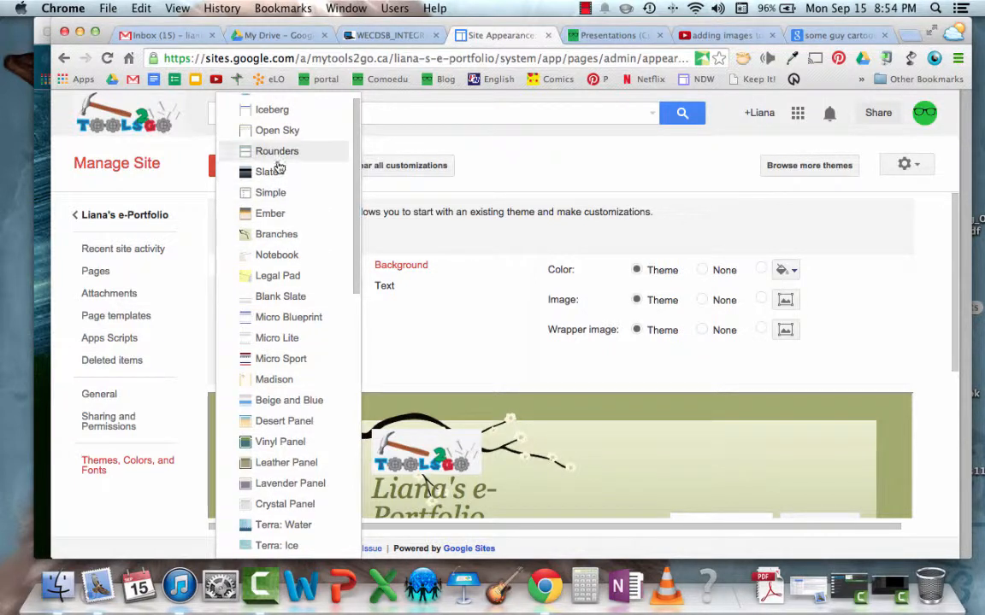
{"action": "left_click", "coordinate": [284, 115]}
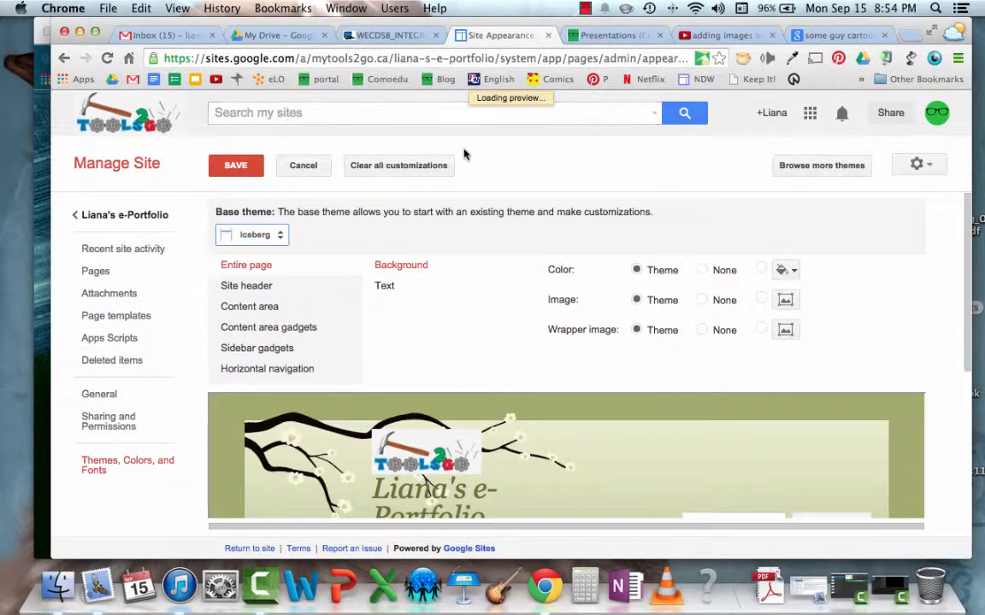
{"action": "left_click", "coordinate": [233, 168]}
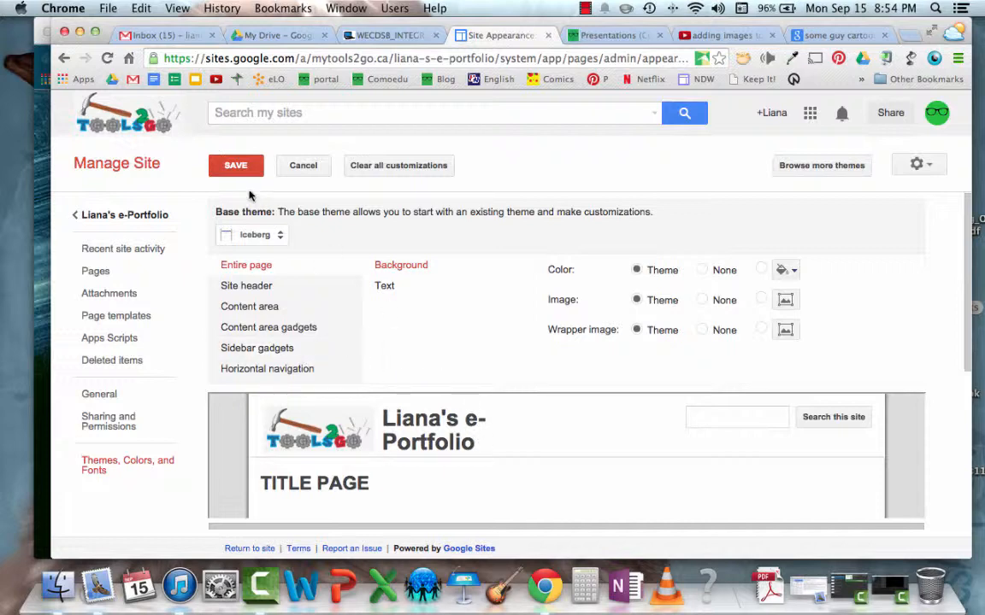
Check the Iceberg preview and appearance options, save the theme settings, and return to the site
{"action": "scroll", "coordinate": [463, 403], "scroll_direction": "down", "scroll_amount": 5}
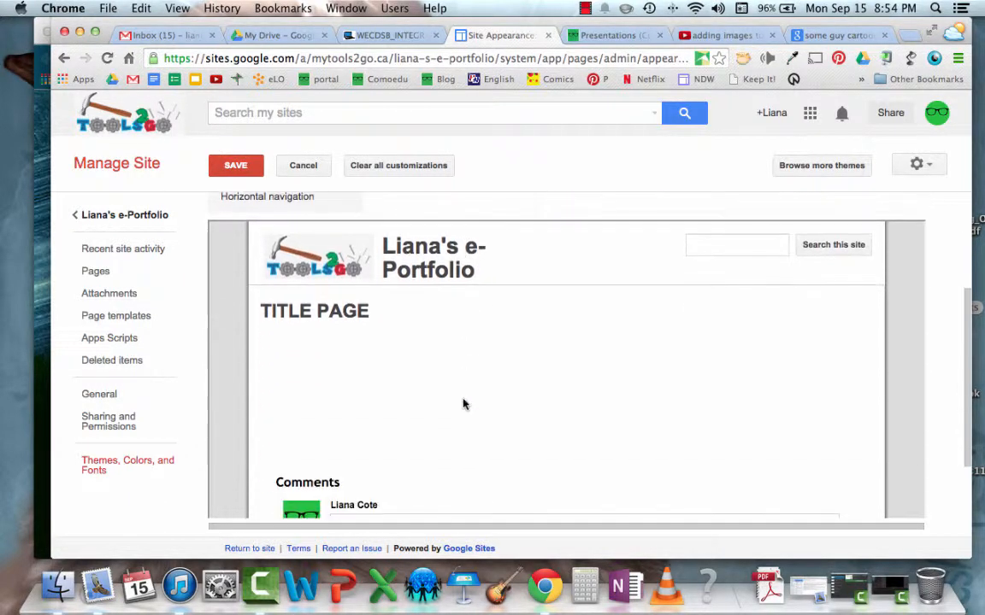
{"action": "scroll", "coordinate": [802, 294], "scroll_direction": "down", "scroll_amount": 2}
{"action": "scroll", "coordinate": [801, 297], "scroll_direction": "up", "scroll_amount": 6}
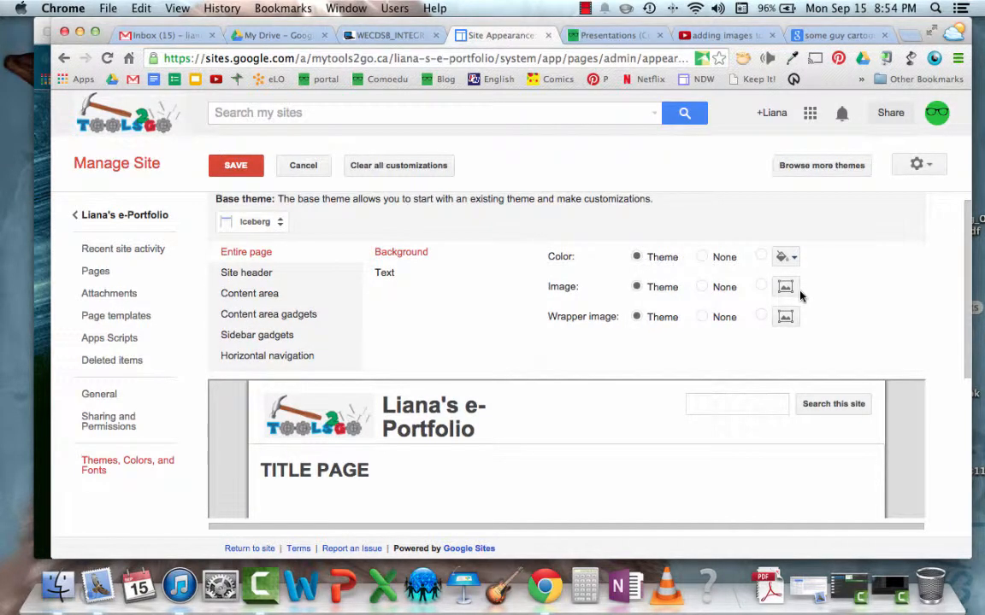
{"action": "scroll", "coordinate": [801, 295], "scroll_direction": "down", "scroll_amount": 2}
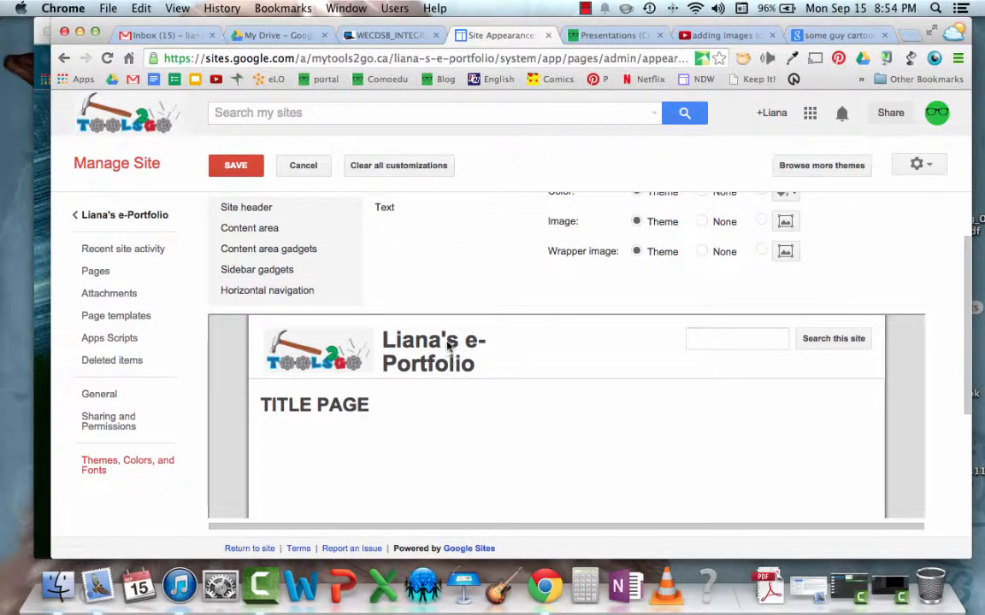
{"action": "left_click", "coordinate": [218, 173]}
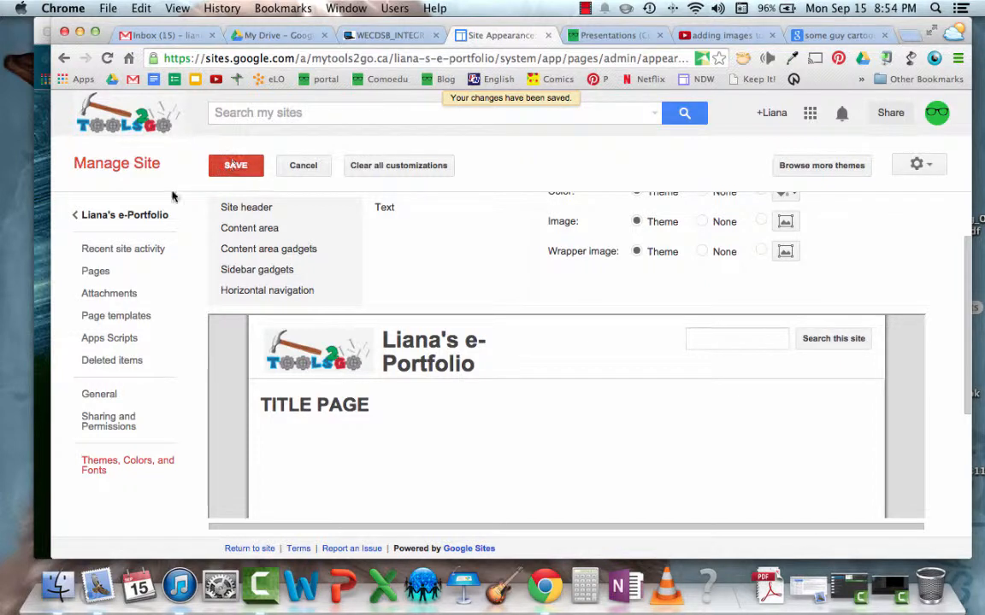
{"action": "left_click", "coordinate": [124, 219]}
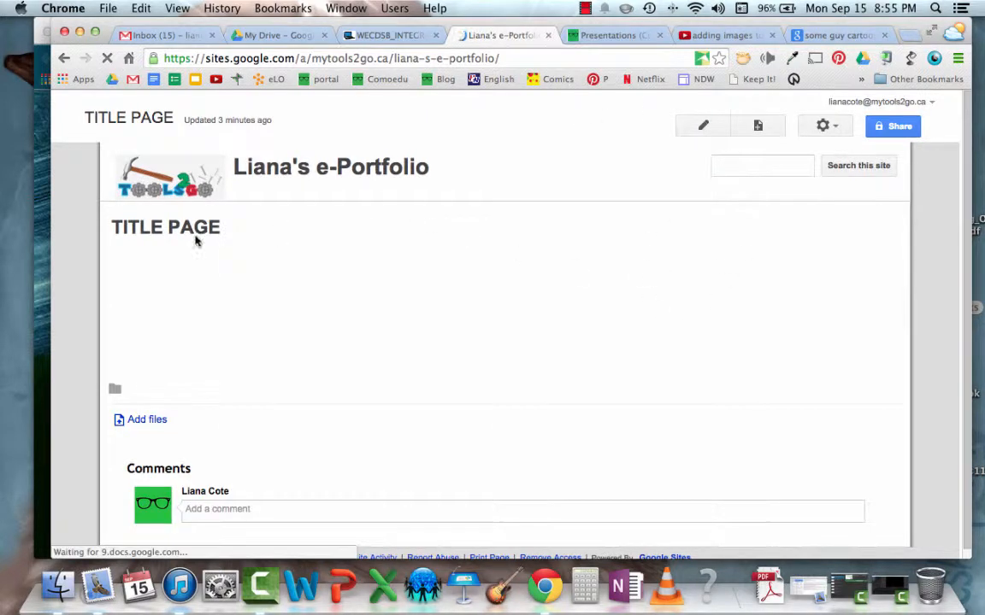
Create a new page named Blog with the Web Page template, placed at the top level
{"action": "left_click", "coordinate": [758, 127]}
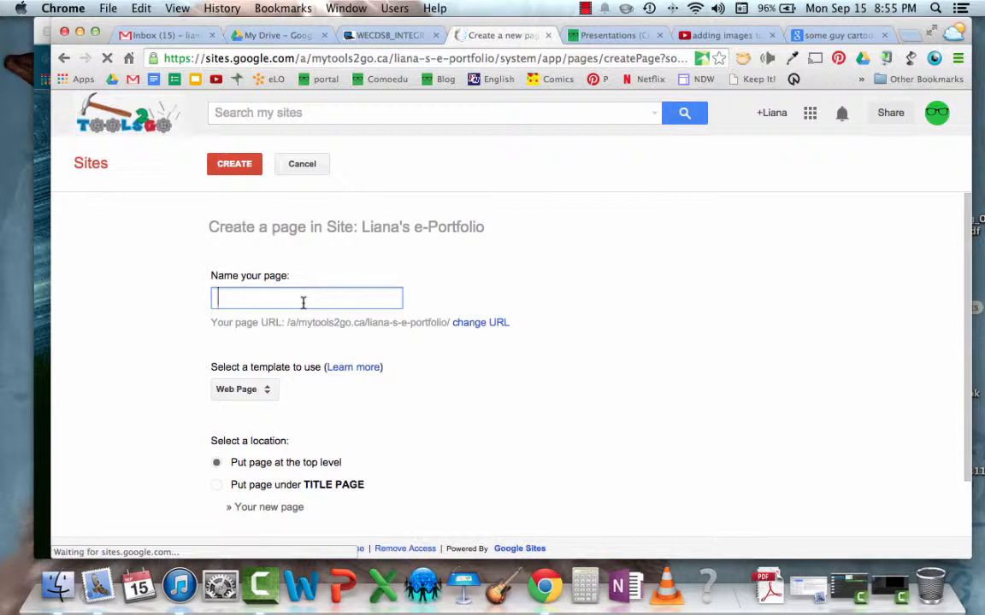
{"action": "type", "text": "Blog"}
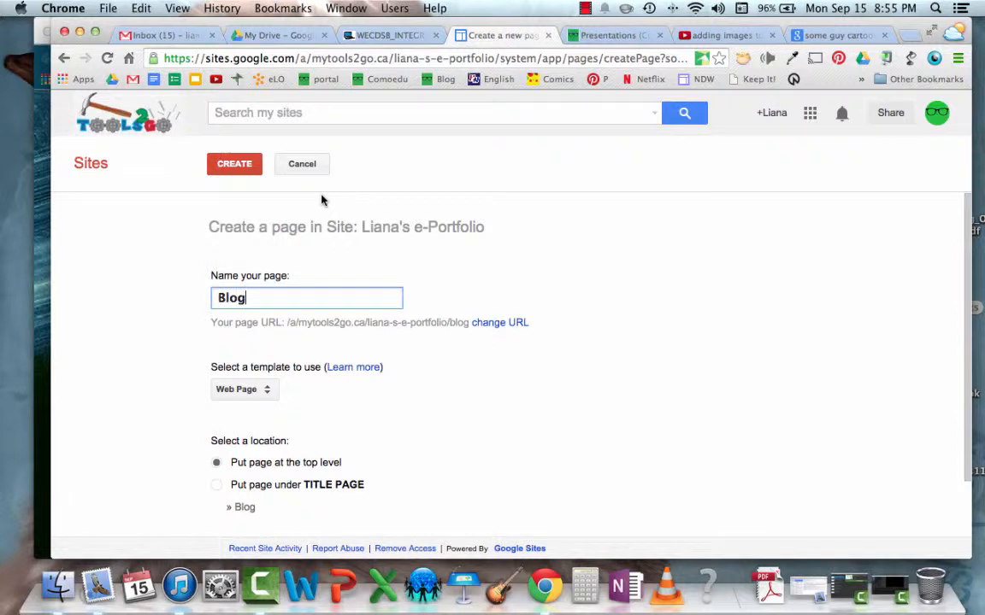
{"action": "scroll", "coordinate": [321, 200], "scroll_direction": "down", "scroll_amount": 2}
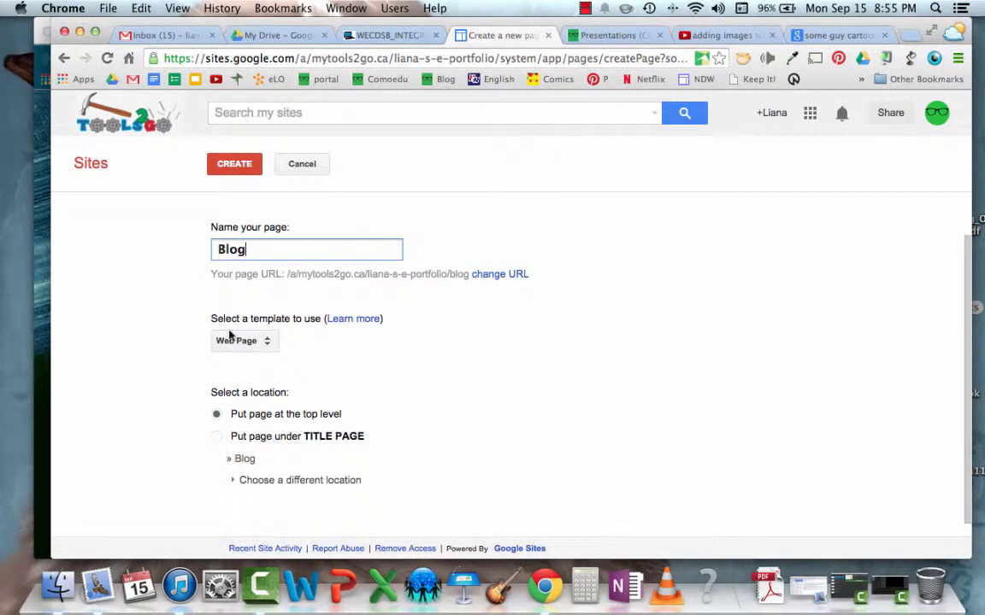
{"action": "left_click", "coordinate": [268, 341]}
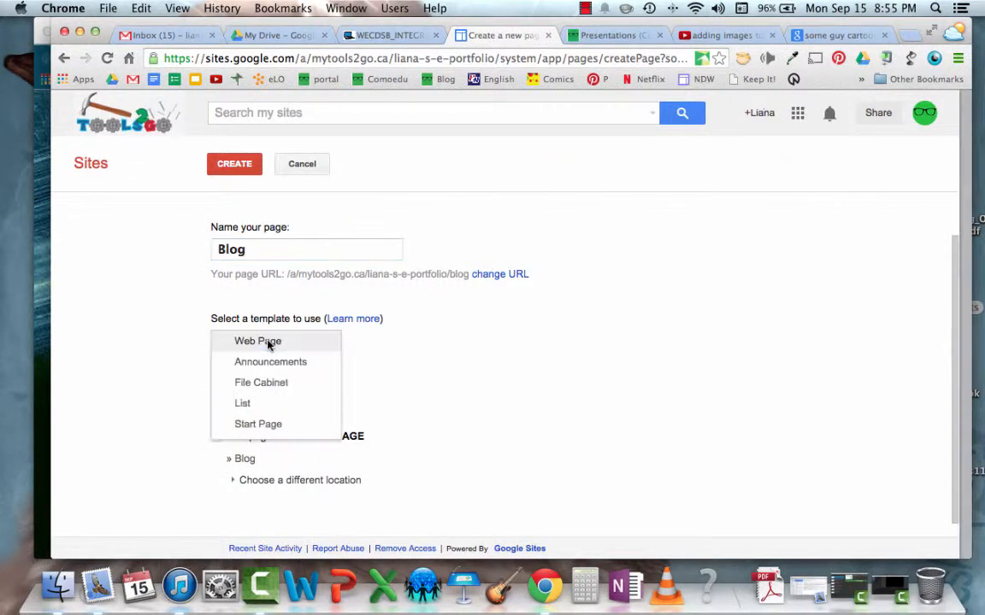
{"action": "left_click", "coordinate": [268, 341]}
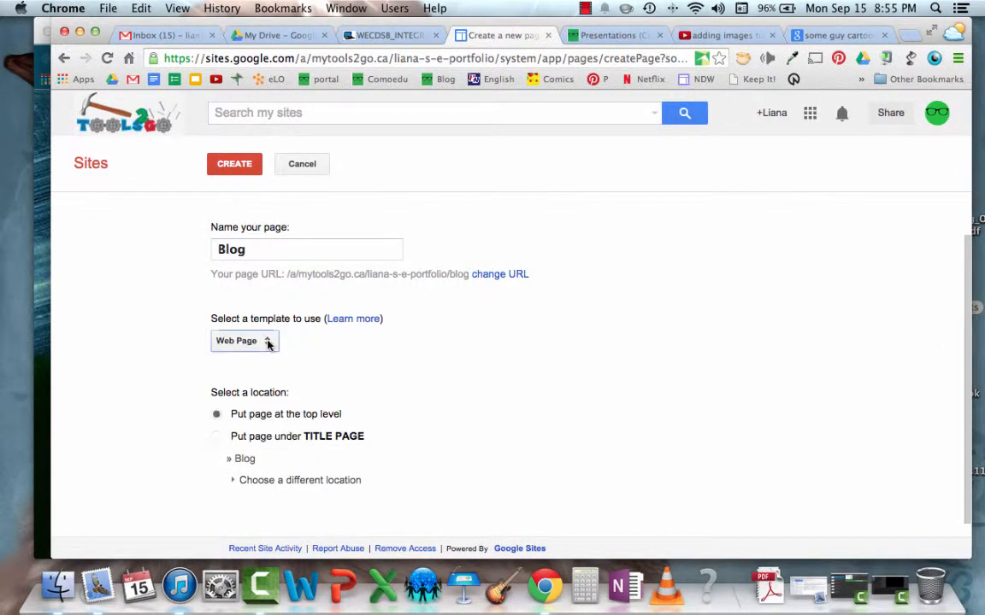
{"action": "left_click", "coordinate": [218, 418]}
{"action": "left_click", "coordinate": [217, 415]}
{"action": "left_click", "coordinate": [232, 164]}
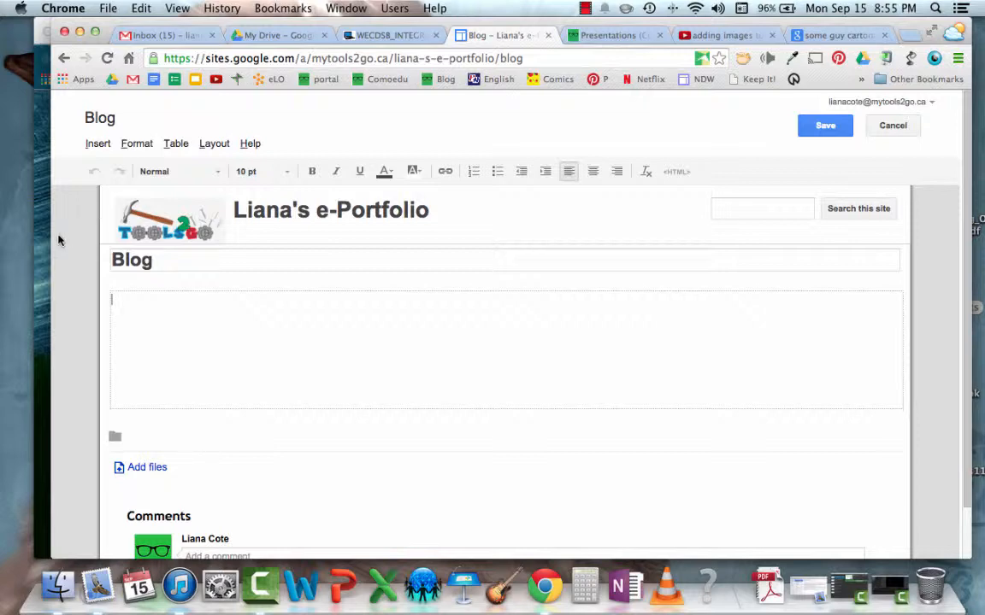
Review the insertable content types, write "This is the link to my blog" in the Blog page body, and save the page
{"action": "left_click", "coordinate": [99, 145]}
{"action": "mouse_move", "coordinate": [98, 152]}
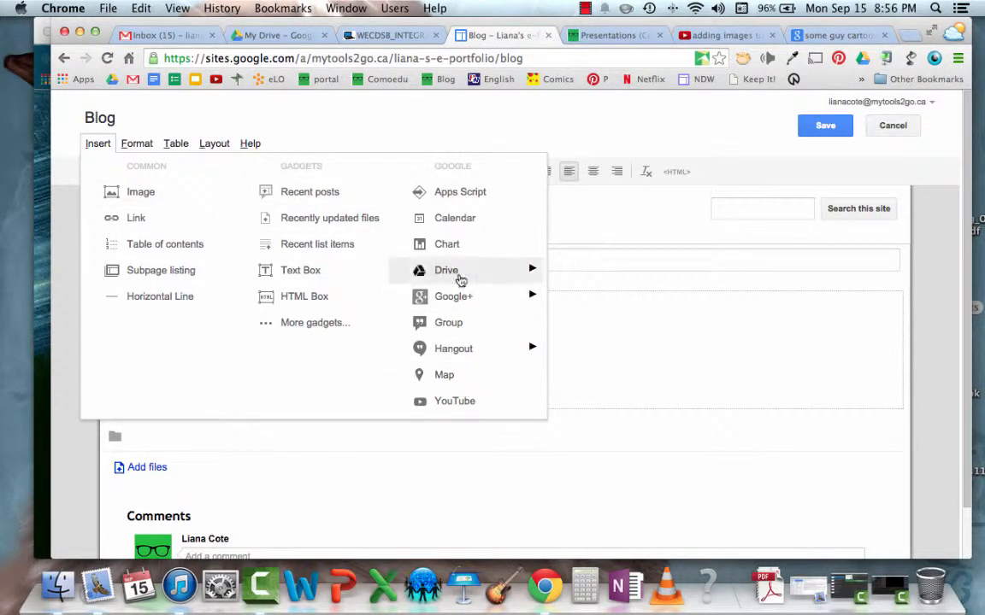
{"action": "left_click", "coordinate": [588, 353]}
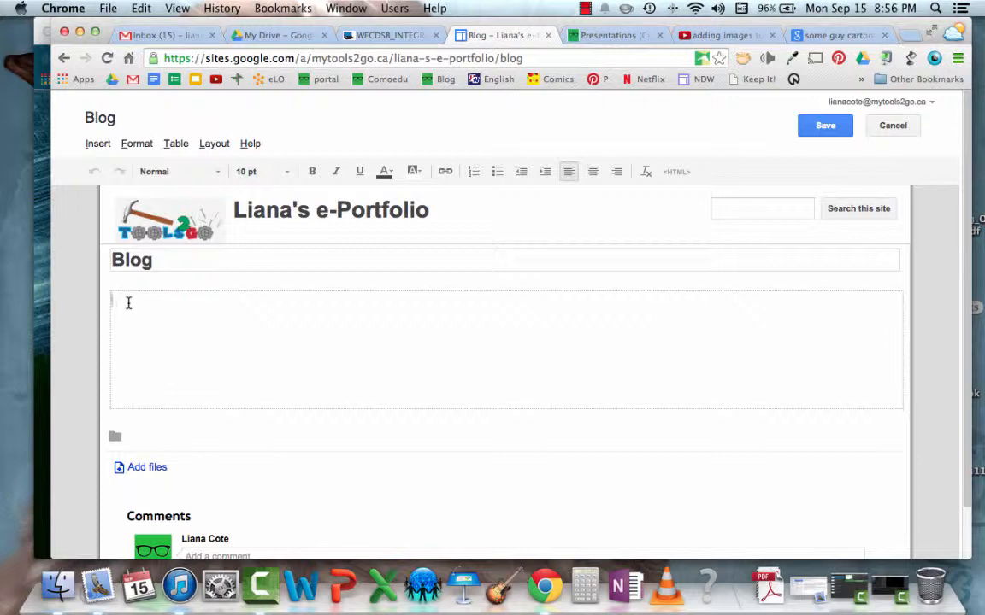
{"action": "type", "text": "This is m"}
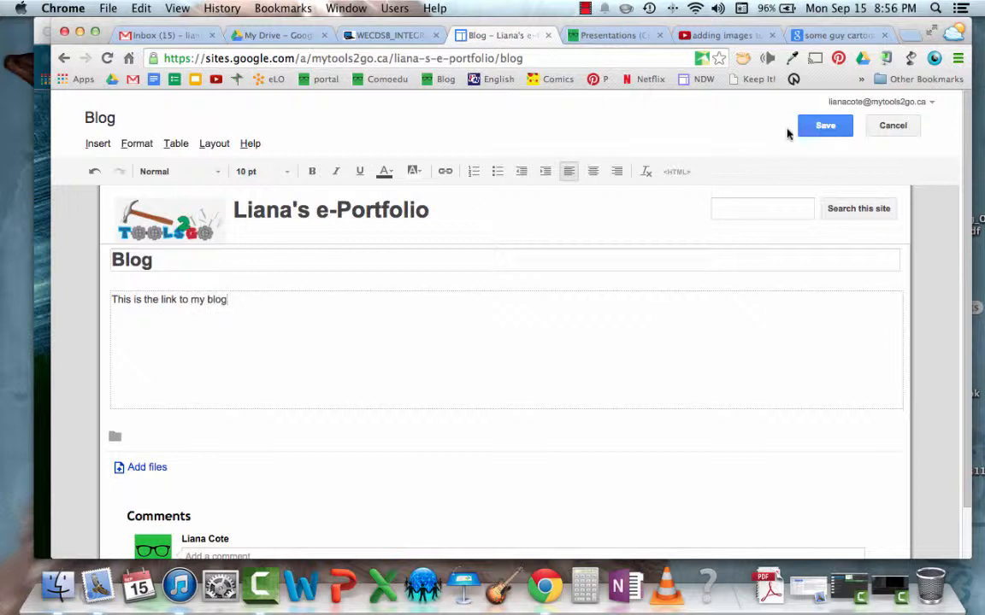
{"action": "left_click", "coordinate": [816, 128]}
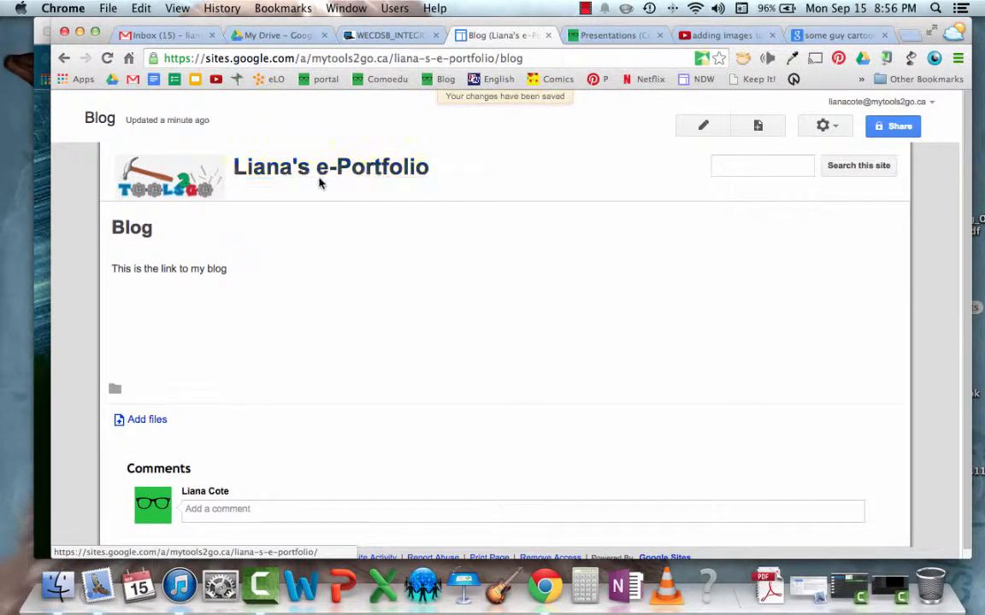
Open the site's title page for editing, rename it Home, and save the page
{"action": "left_click", "coordinate": [307, 172]}
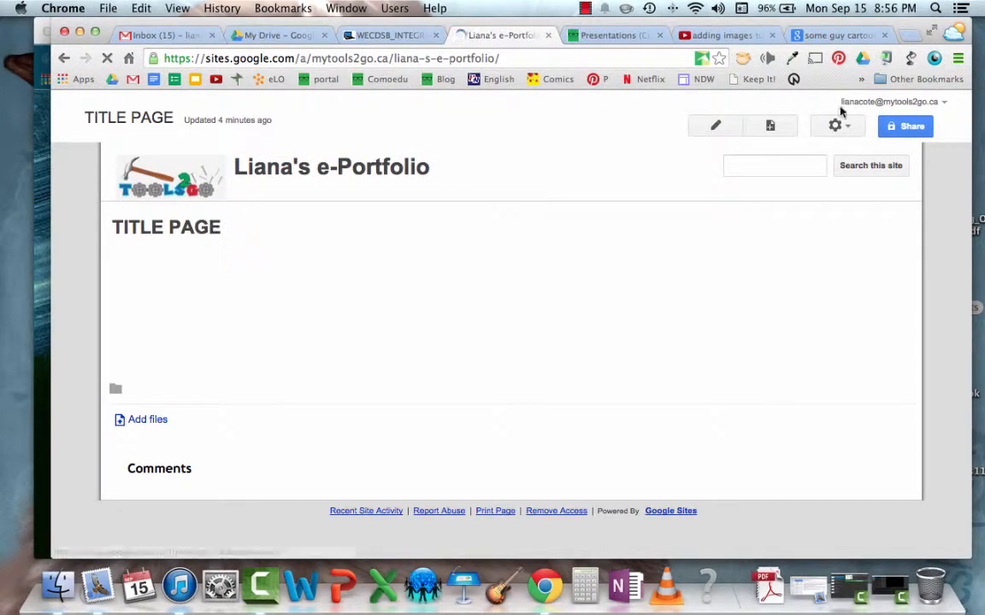
{"action": "left_click", "coordinate": [705, 127]}
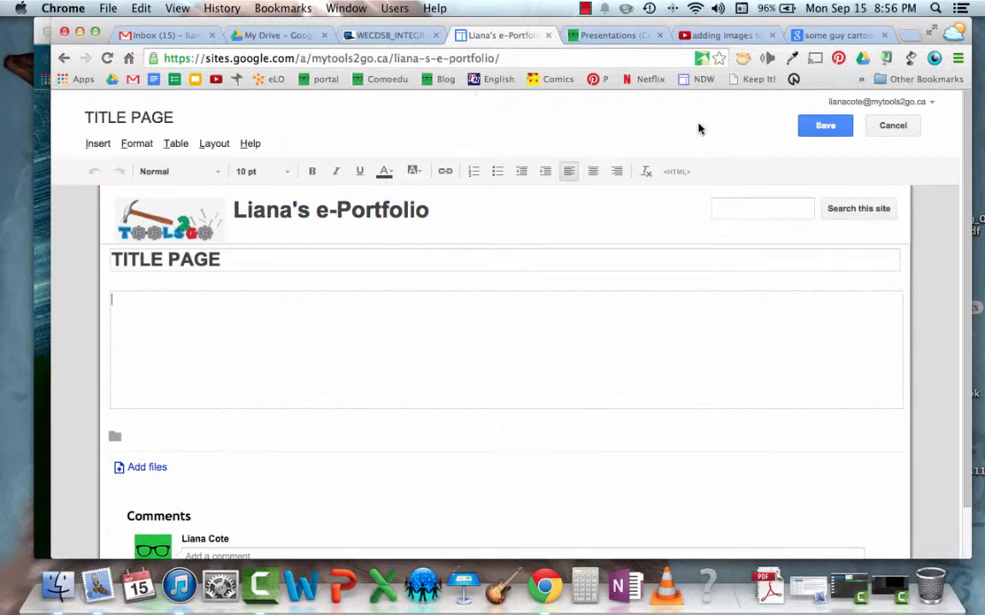
{"action": "left_click_drag", "start_coordinate": [231, 258], "coordinate": [121, 242]}
{"action": "type", "text": "Home"}
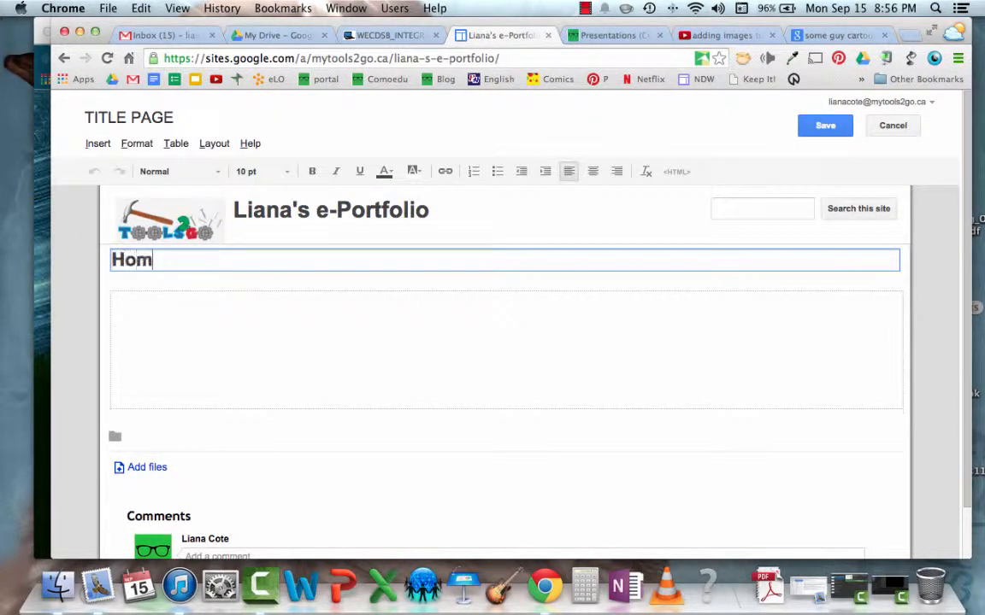
{"action": "left_click", "coordinate": [824, 124]}
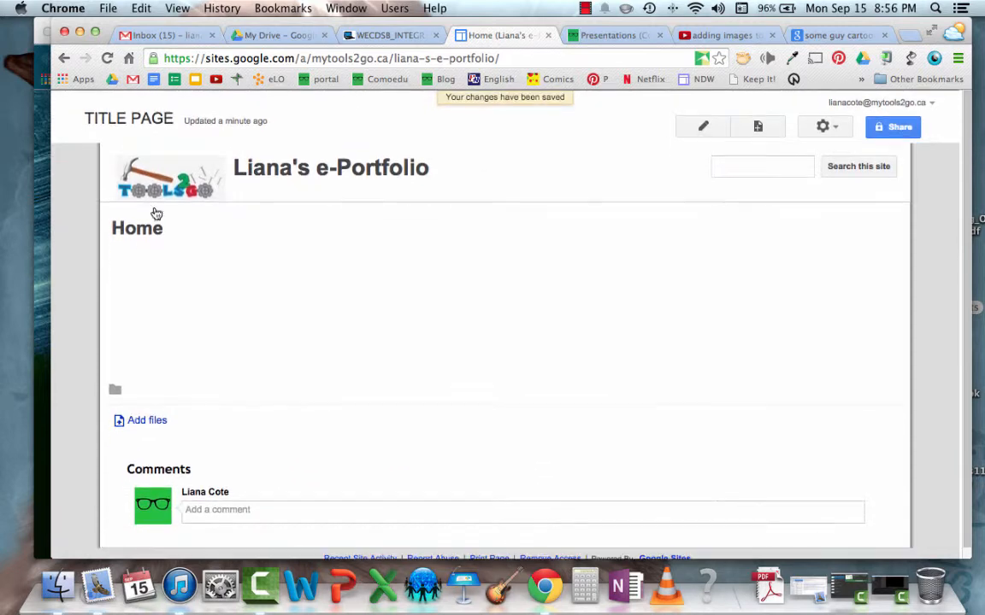
Enable horizontal navigation in the site layout and open its navigation configuration
{"action": "left_click", "coordinate": [840, 127]}
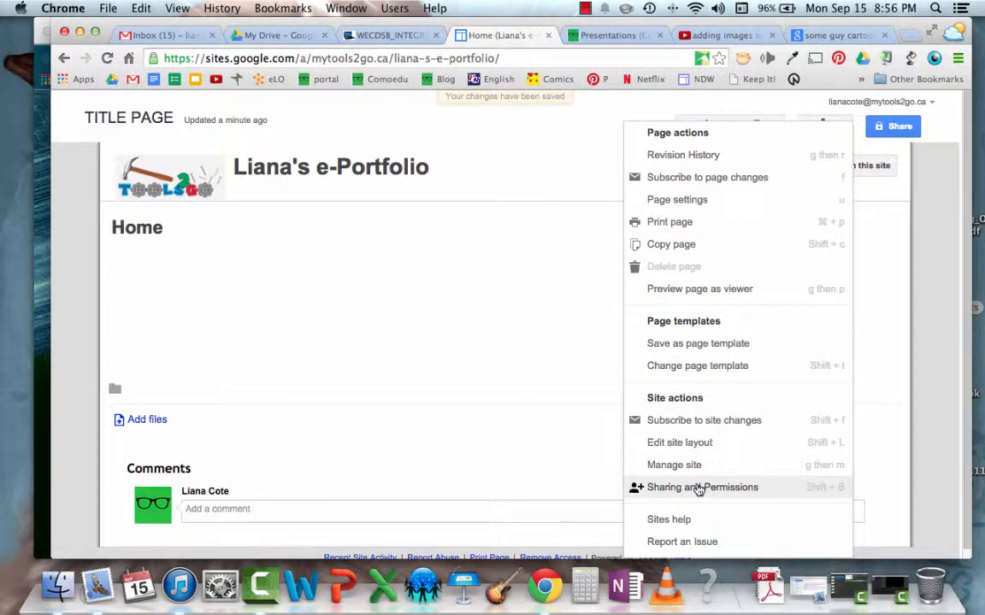
{"action": "left_click", "coordinate": [717, 443]}
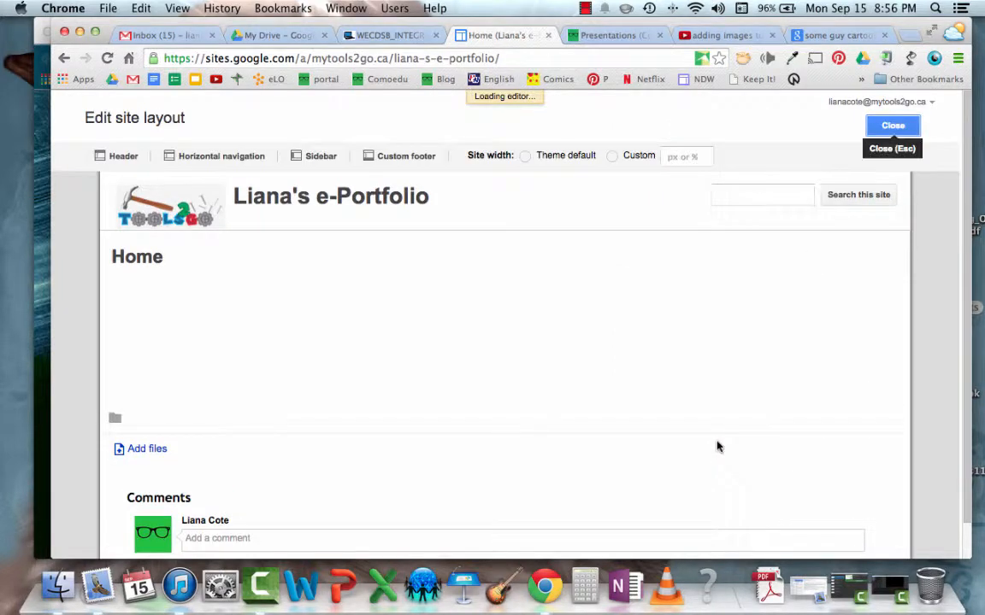
{"action": "left_click", "coordinate": [228, 157]}
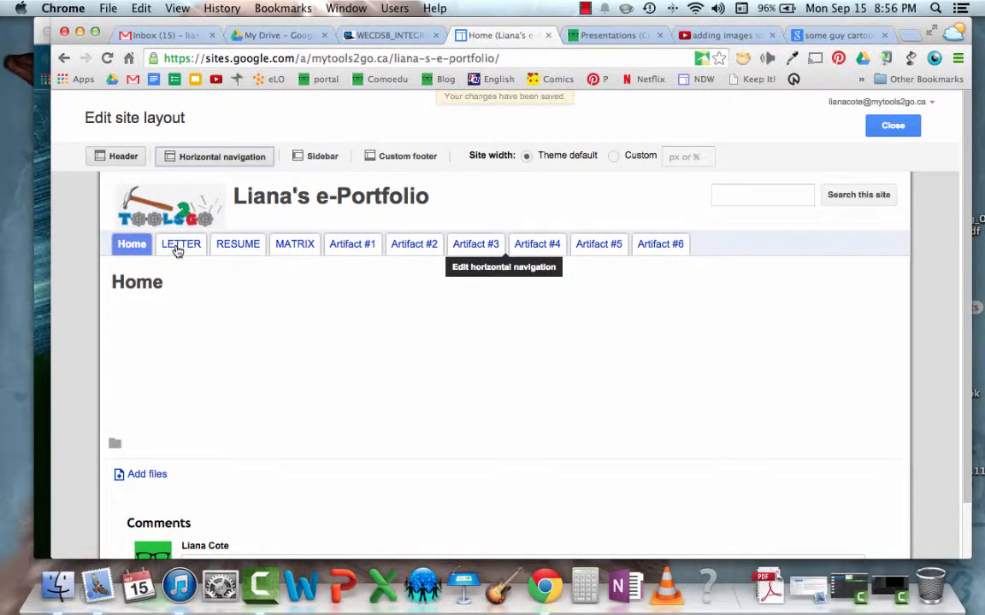
{"action": "left_click", "coordinate": [177, 248]}
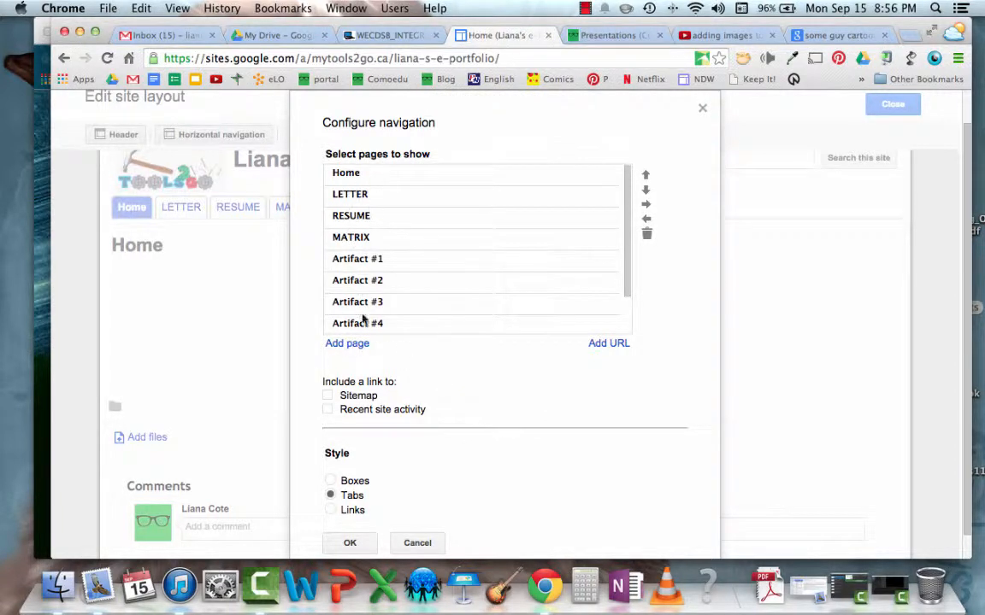
Add the Blog page from the site map to the horizontal navigation list
{"action": "left_click", "coordinate": [333, 343]}
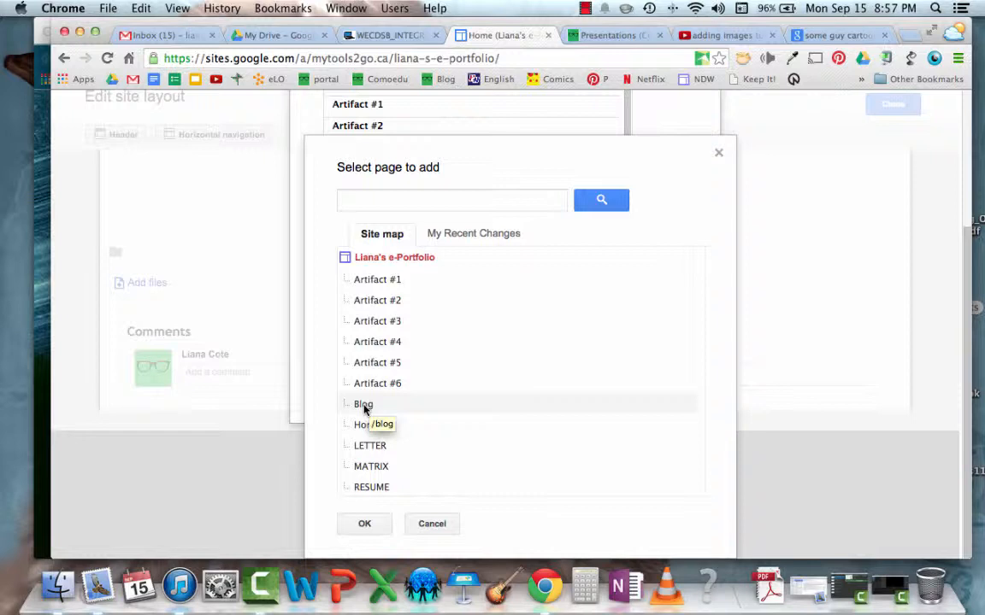
{"action": "left_click", "coordinate": [364, 409]}
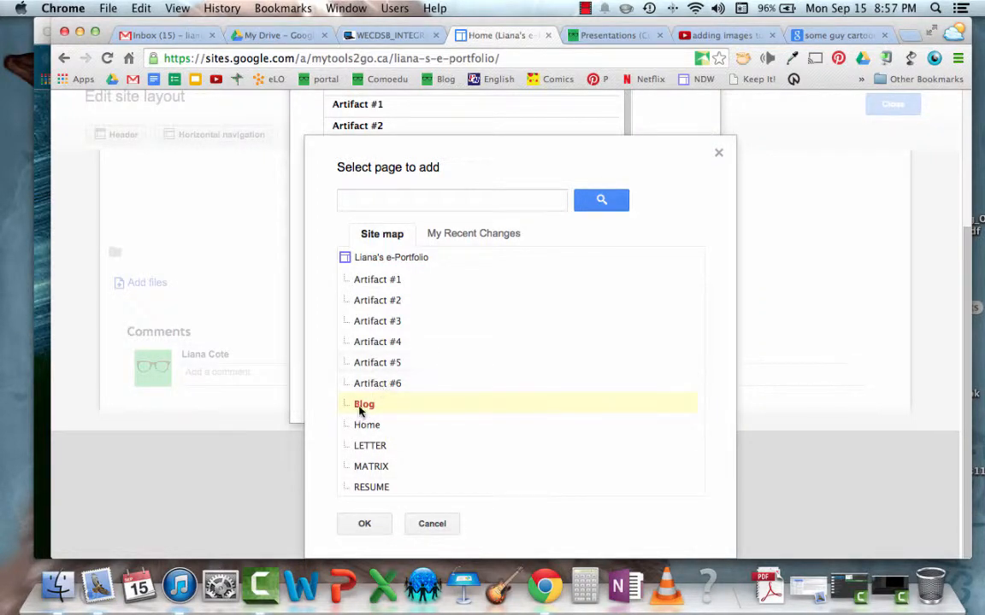
{"action": "left_click", "coordinate": [362, 524]}
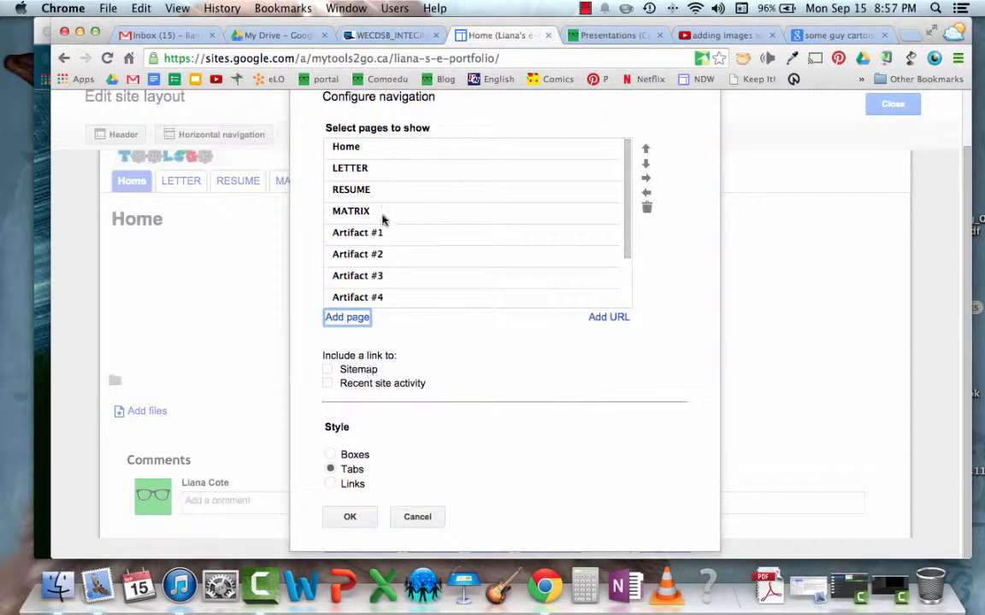
Move the Blog entry up the navigation list to directly below Home
{"action": "scroll", "coordinate": [427, 256], "scroll_direction": "down", "scroll_amount": 3}
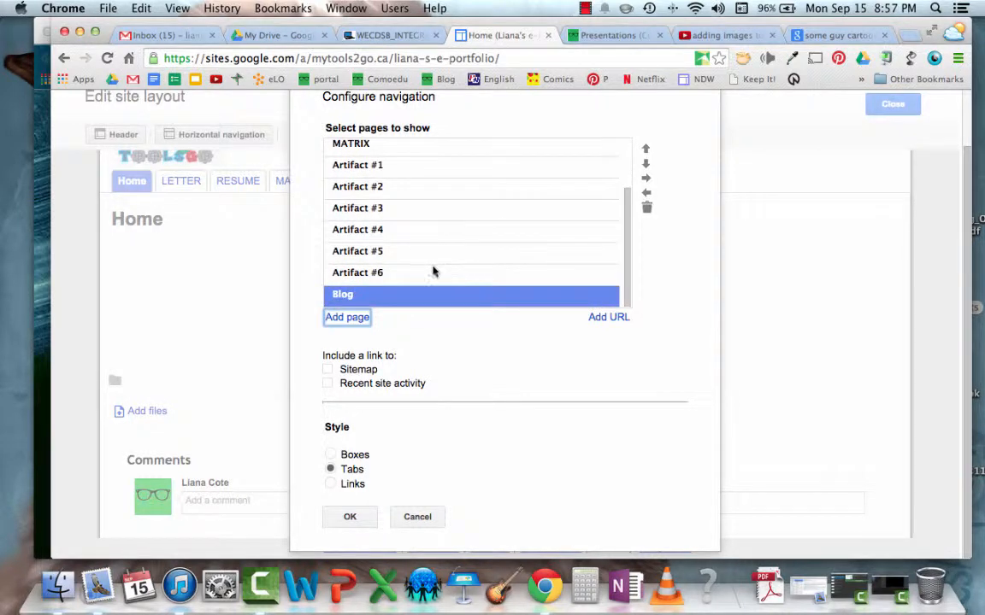
{"action": "left_click", "coordinate": [646, 148]}
{"action": "left_click", "coordinate": [646, 148]}
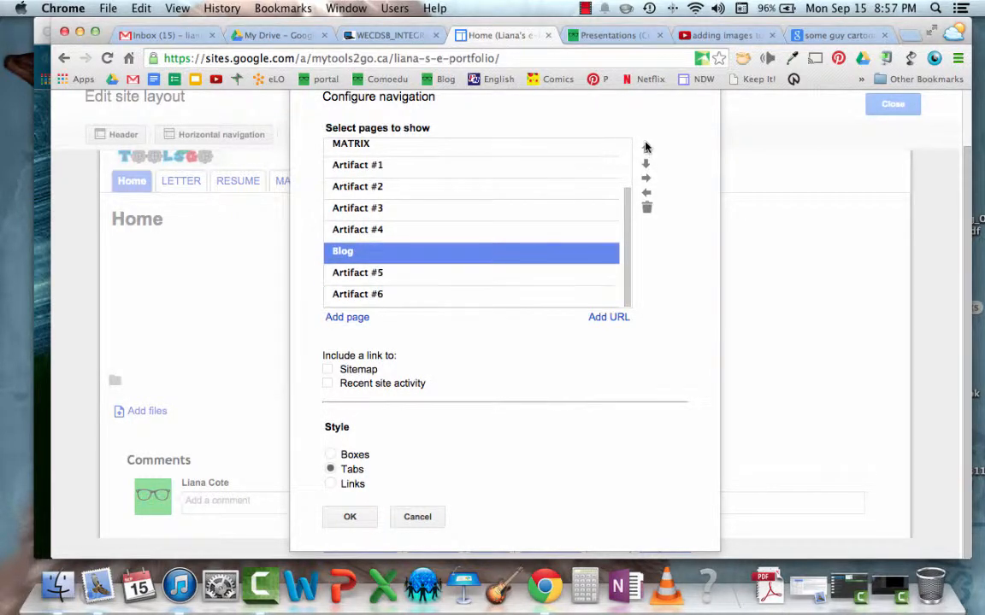
{"action": "left_click", "coordinate": [646, 149]}
{"action": "left_click", "coordinate": [646, 149]}
{"action": "left_click", "coordinate": [646, 149]}
{"action": "left_click", "coordinate": [646, 149]}
{"action": "left_click", "coordinate": [646, 149]}
{"action": "left_click", "coordinate": [646, 149]}
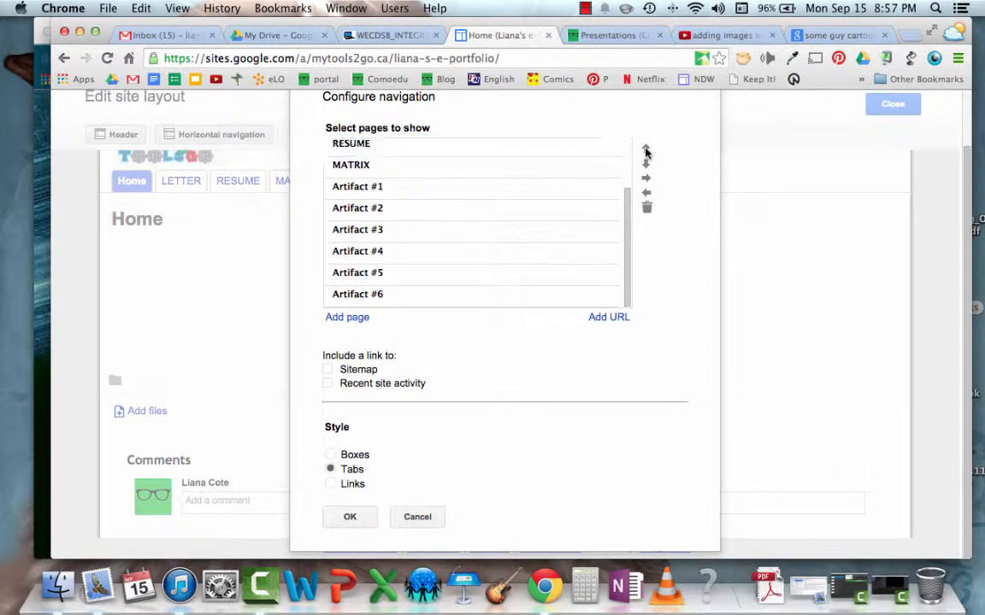
{"action": "scroll", "coordinate": [553, 204], "scroll_direction": "up", "scroll_amount": 4}
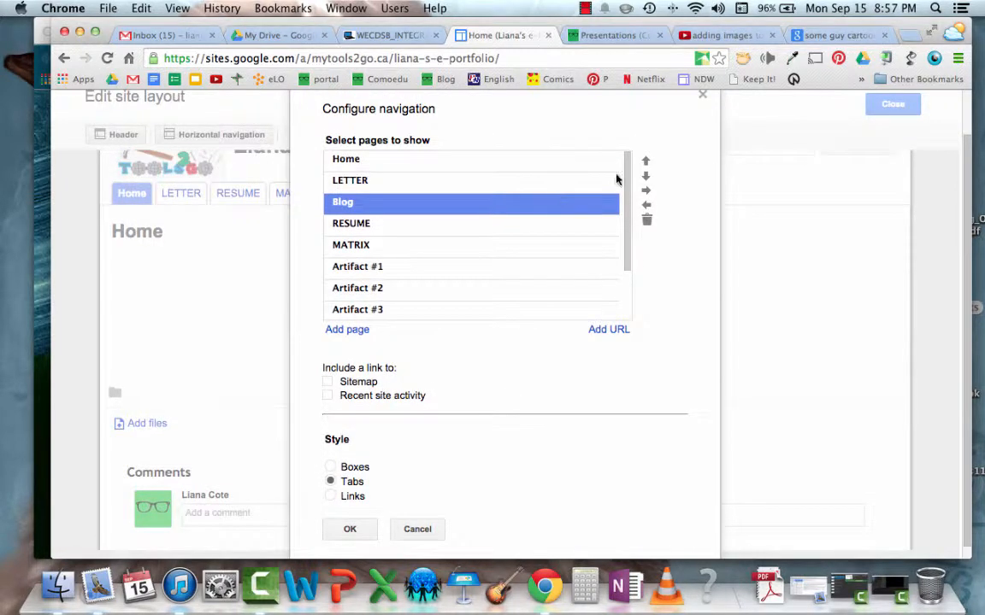
{"action": "left_click", "coordinate": [646, 162]}
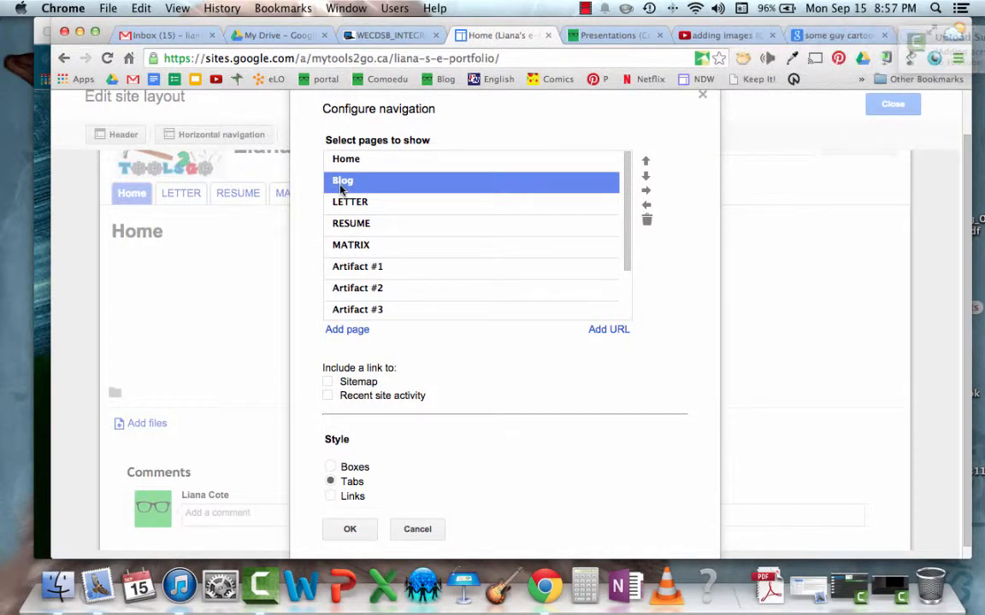
Remove every page from the navigation list, starting with LETTER
{"action": "left_click", "coordinate": [354, 208]}
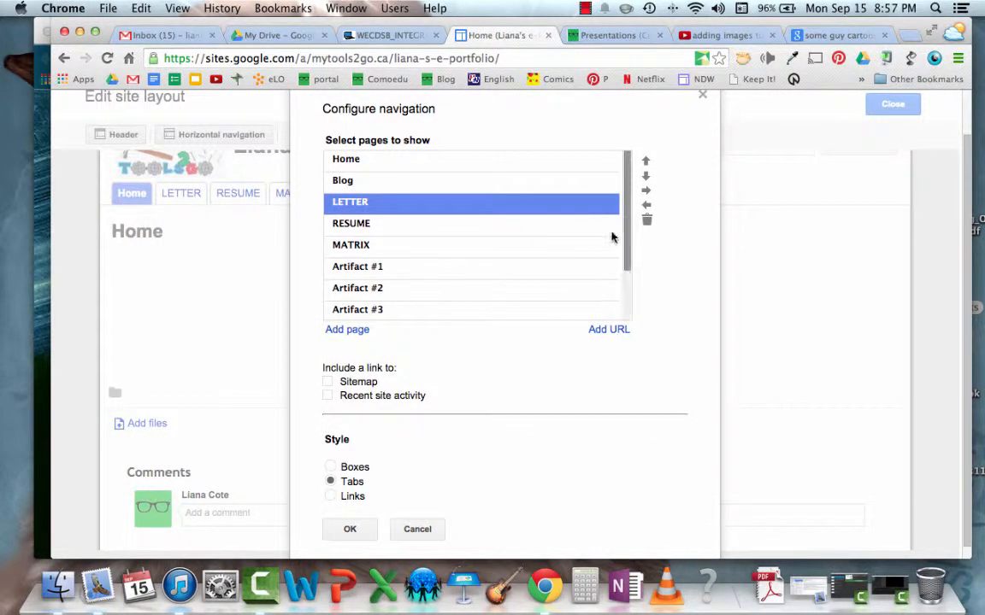
{"action": "left_click", "coordinate": [647, 221]}
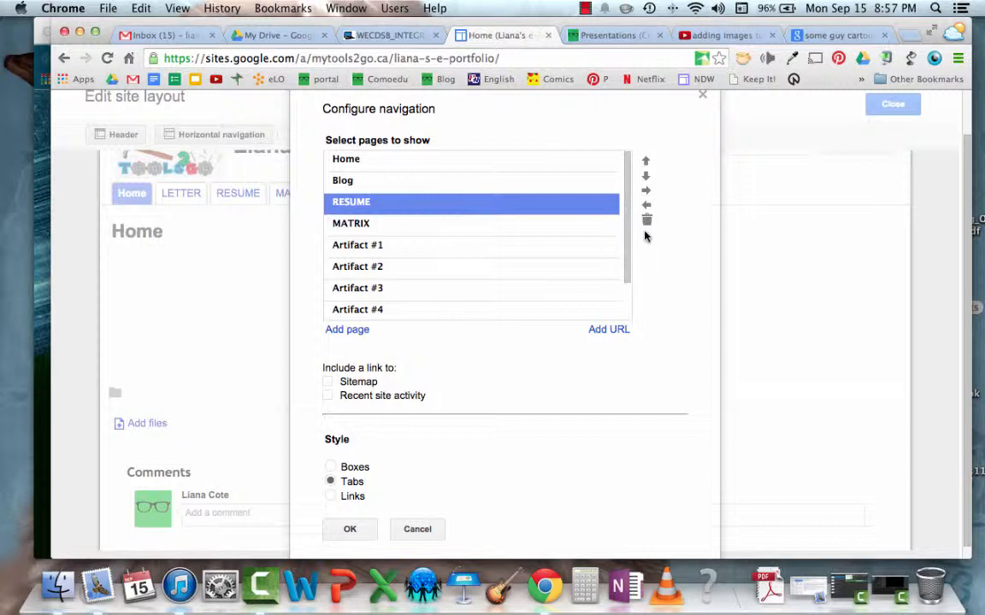
{"action": "left_click", "coordinate": [647, 221]}
{"action": "left_click", "coordinate": [647, 221]}
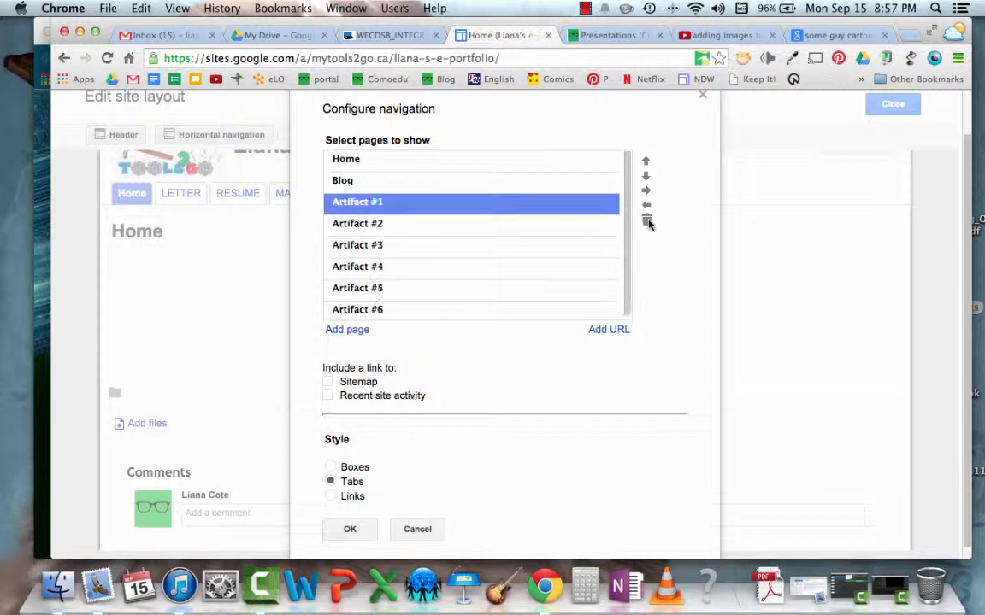
{"action": "left_click", "coordinate": [647, 222]}
{"action": "left_click", "coordinate": [647, 221]}
{"action": "left_click", "coordinate": [647, 221]}
{"action": "left_click", "coordinate": [647, 221]}
{"action": "left_click", "coordinate": [647, 220]}
{"action": "left_click", "coordinate": [648, 219]}
{"action": "left_click", "coordinate": [648, 219]}
{"action": "left_click", "coordinate": [648, 220]}
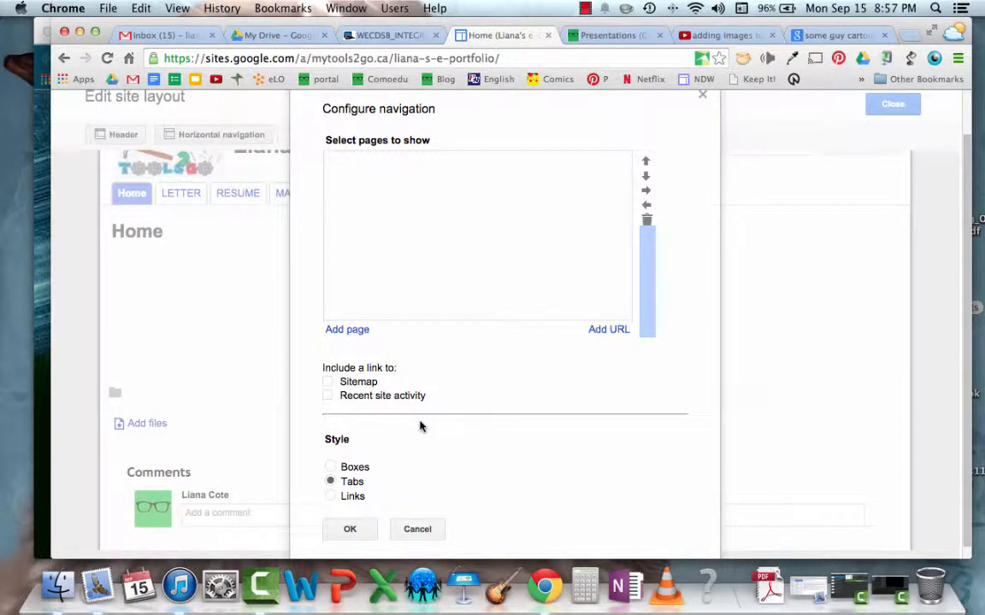
Add the Home and Blog pages in that order to the emptied navigation list and apply the configuration
{"action": "scroll", "coordinate": [381, 390], "scroll_direction": "down", "scroll_amount": 1}
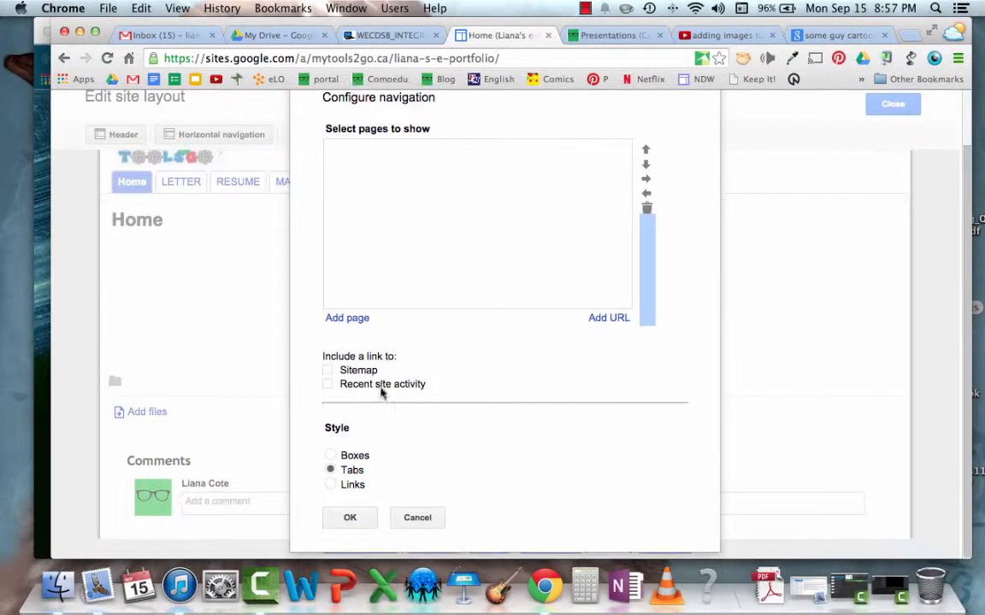
{"action": "left_click", "coordinate": [344, 319]}
{"action": "scroll", "coordinate": [417, 439], "scroll_direction": "down", "scroll_amount": 4}
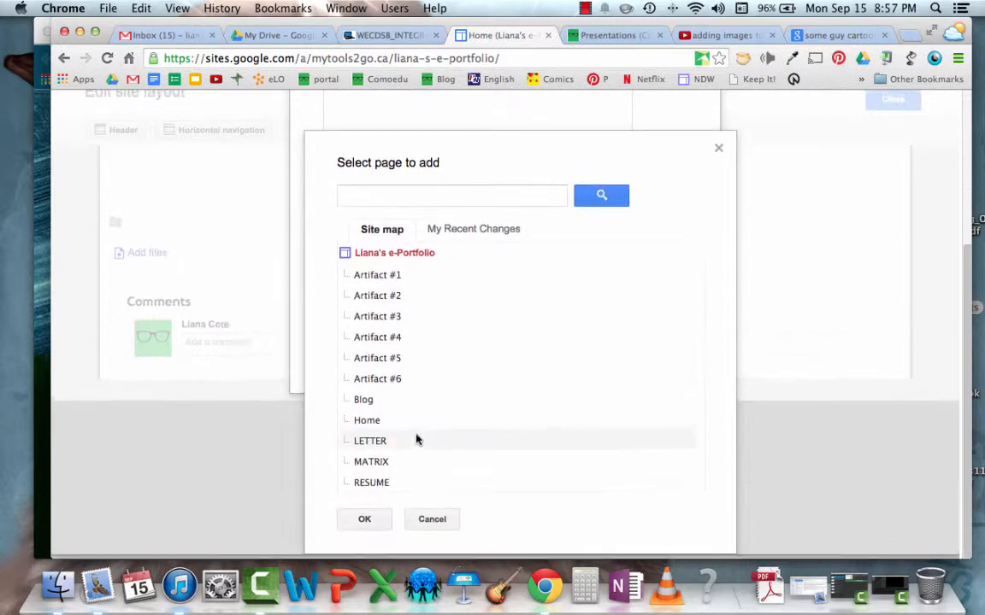
{"action": "left_click", "coordinate": [366, 523]}
{"action": "left_click", "coordinate": [347, 317]}
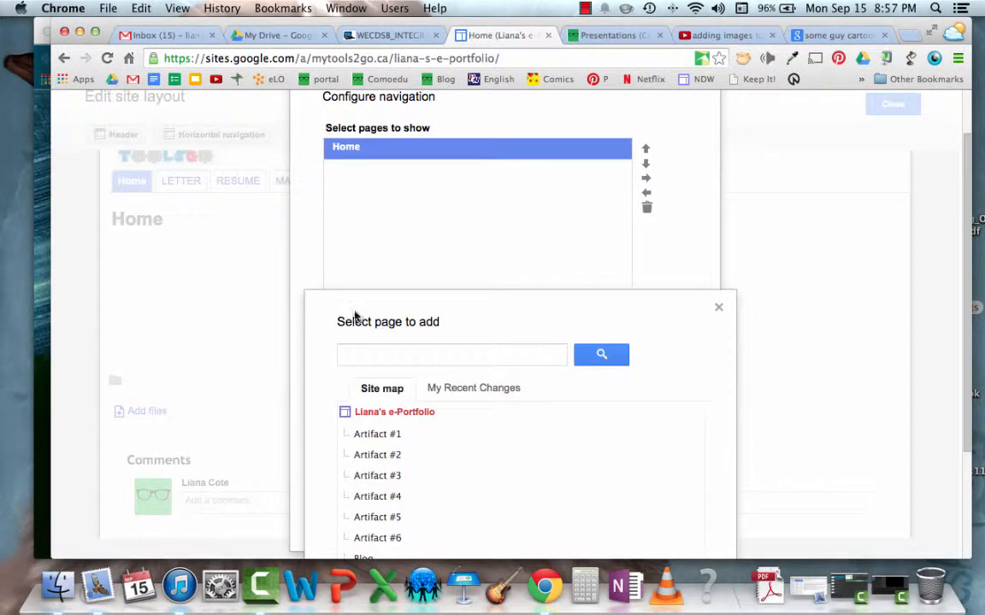
{"action": "scroll", "coordinate": [361, 455], "scroll_direction": "down", "scroll_amount": 4}
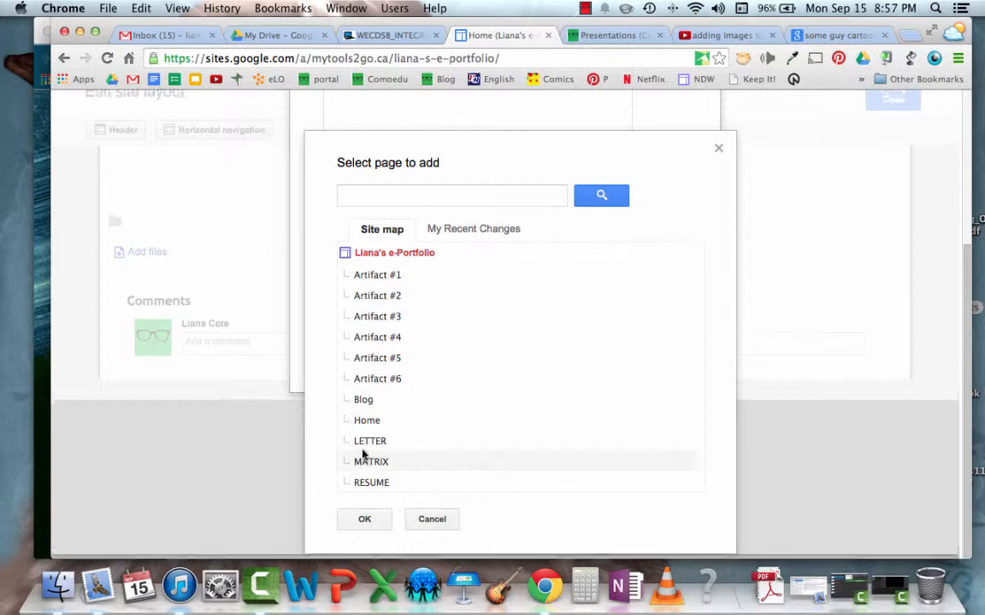
{"action": "left_click", "coordinate": [365, 404]}
{"action": "left_click", "coordinate": [362, 524]}
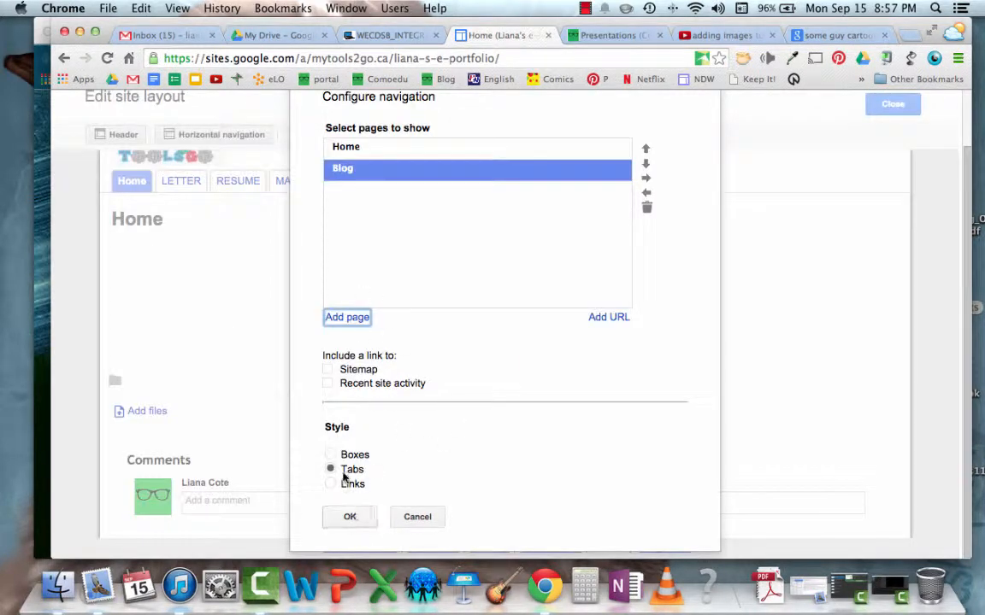
{"action": "left_click", "coordinate": [351, 518]}
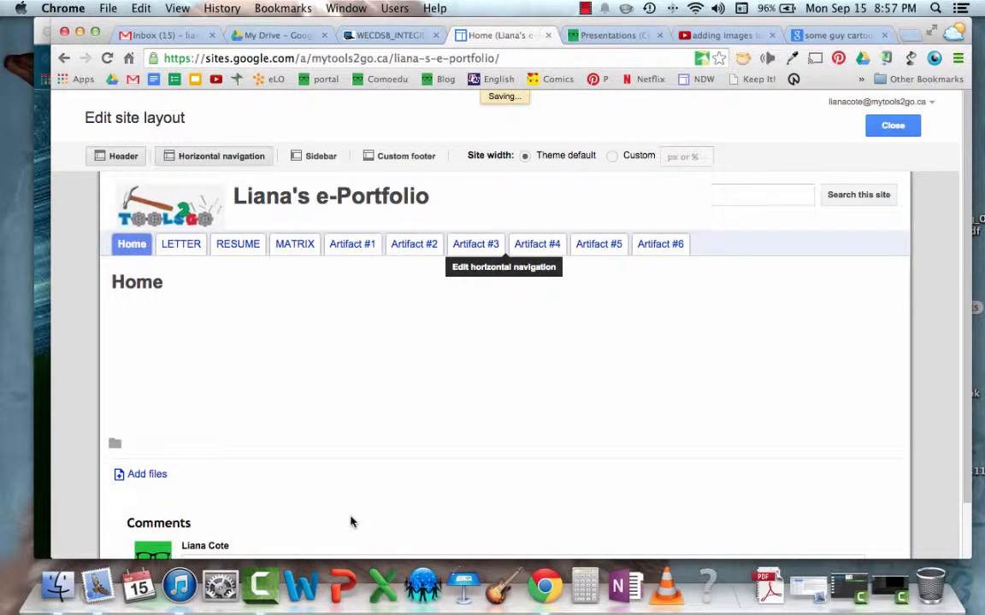
Review the navigation configuration, cancel it without changes, and exit the site layout editor
{"action": "left_click", "coordinate": [153, 246]}
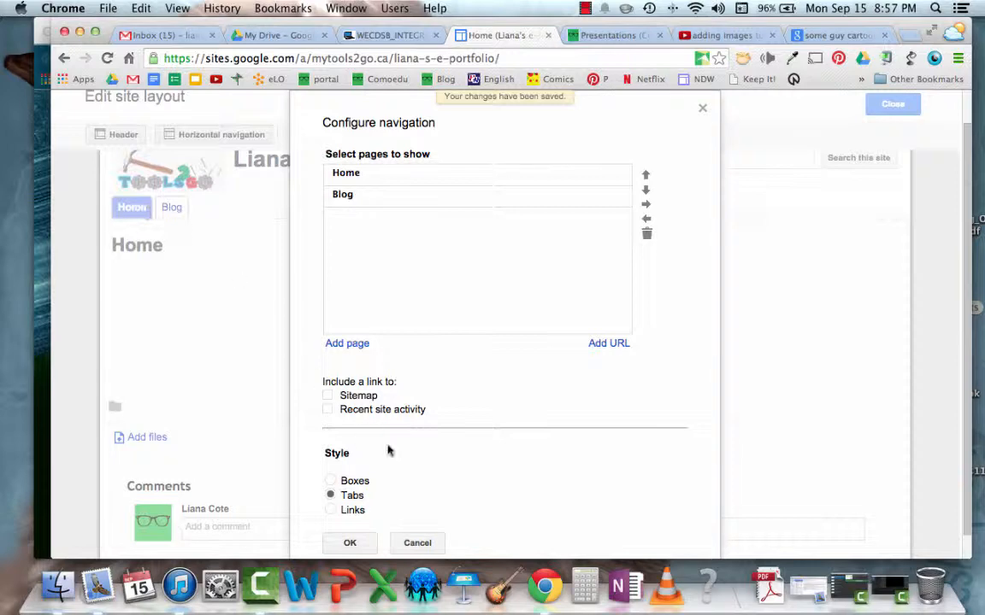
{"action": "left_click", "coordinate": [417, 539]}
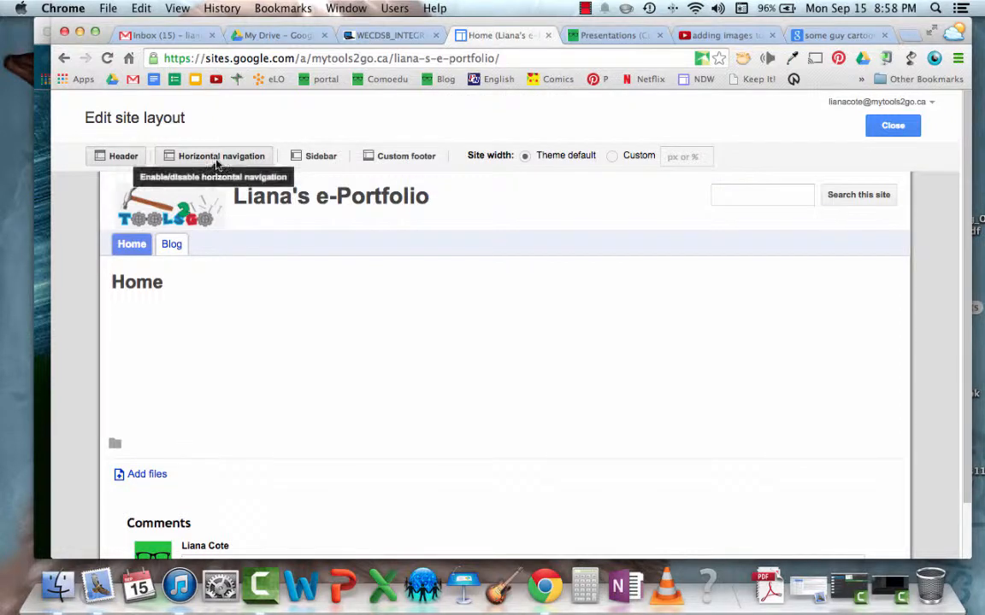
{"action": "left_click", "coordinate": [893, 125]}
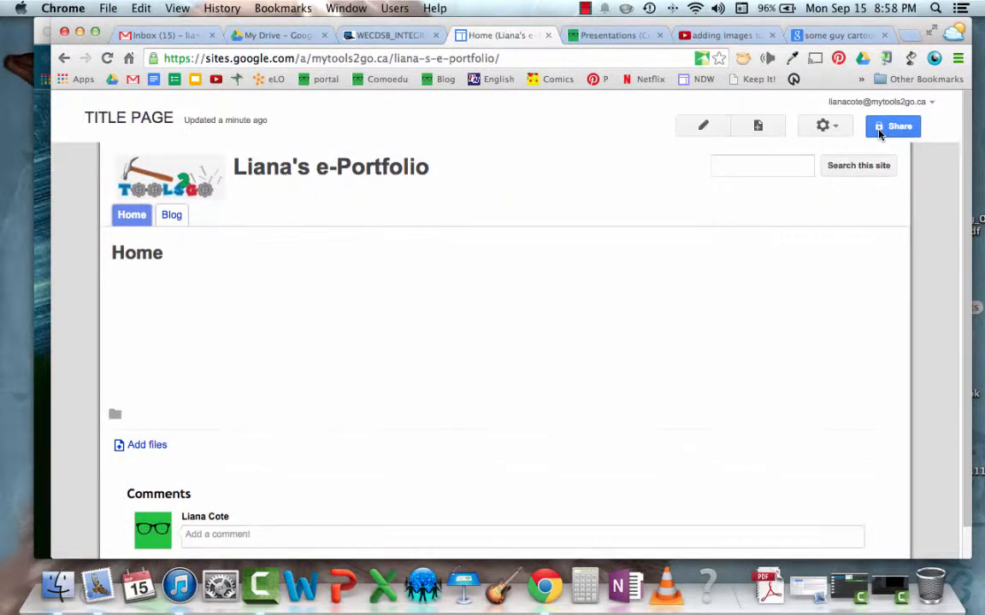
Look over the Home page with its new navigation tabs and reload it from the site title
{"action": "scroll", "coordinate": [524, 222], "scroll_direction": "down", "scroll_amount": 1}
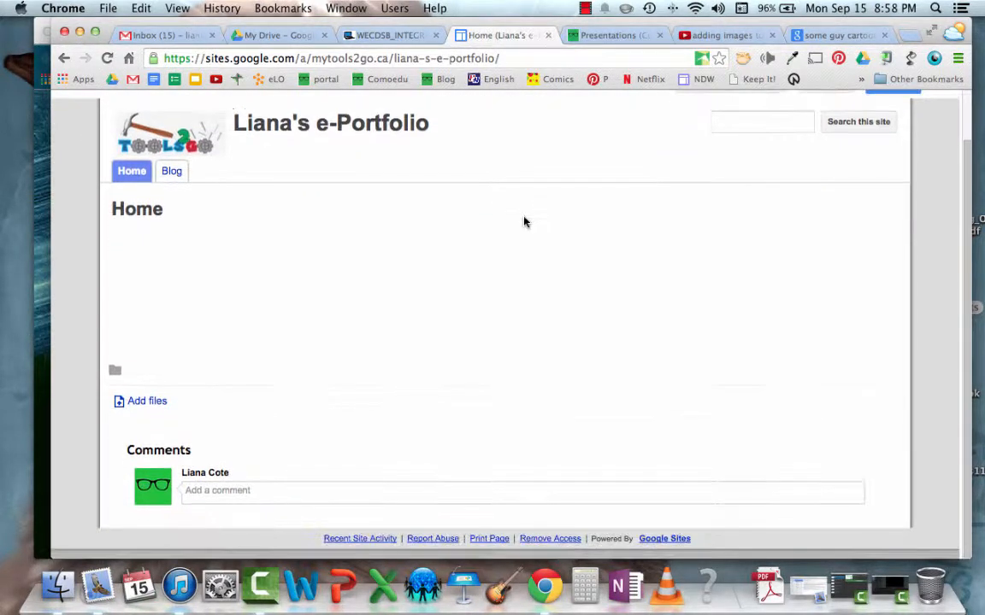
{"action": "scroll", "coordinate": [525, 222], "scroll_direction": "up", "scroll_amount": 1}
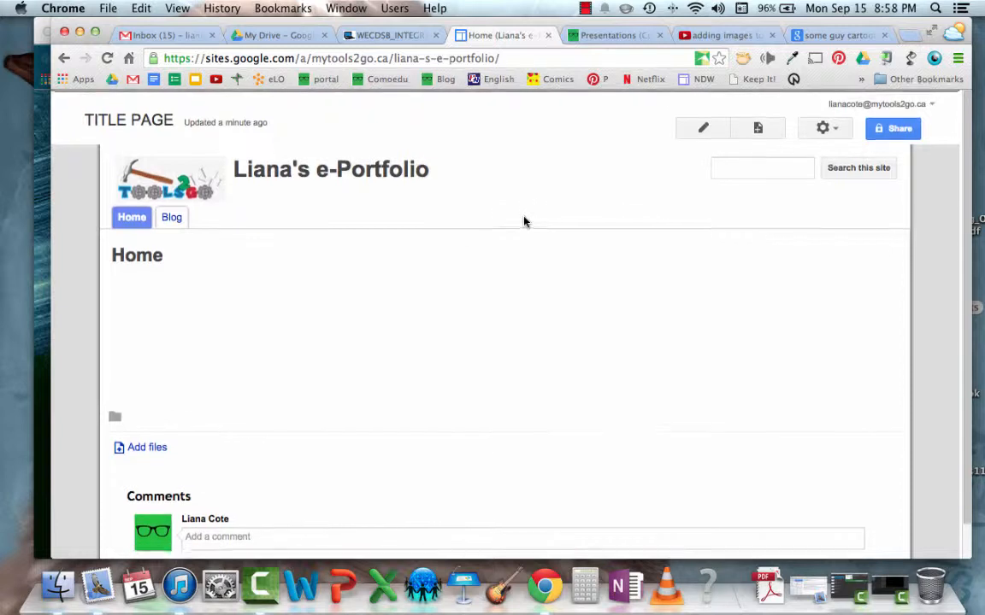
{"action": "left_click", "coordinate": [376, 169]}
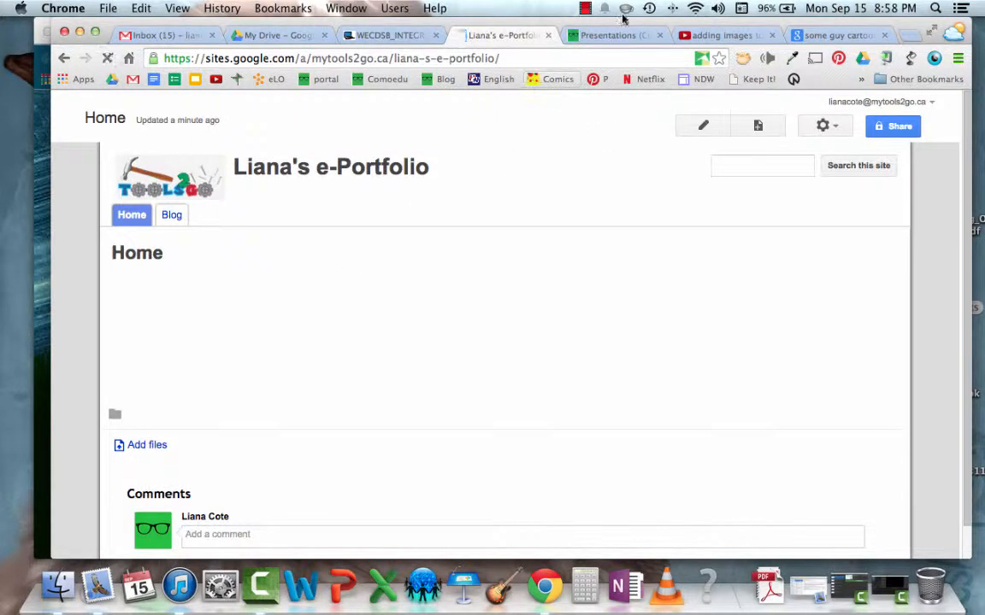
{"action": "left_click", "coordinate": [584, 9]}
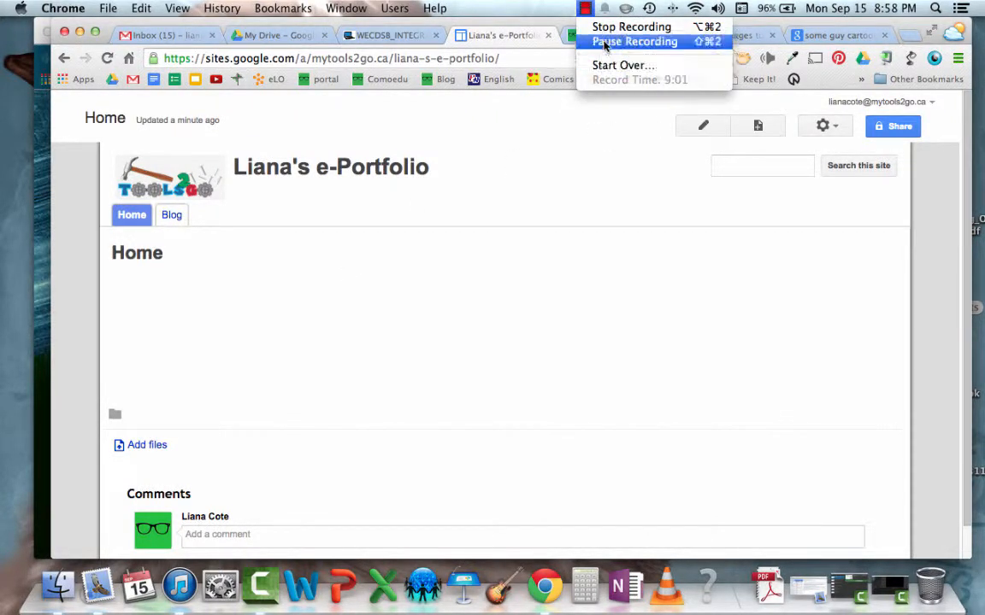